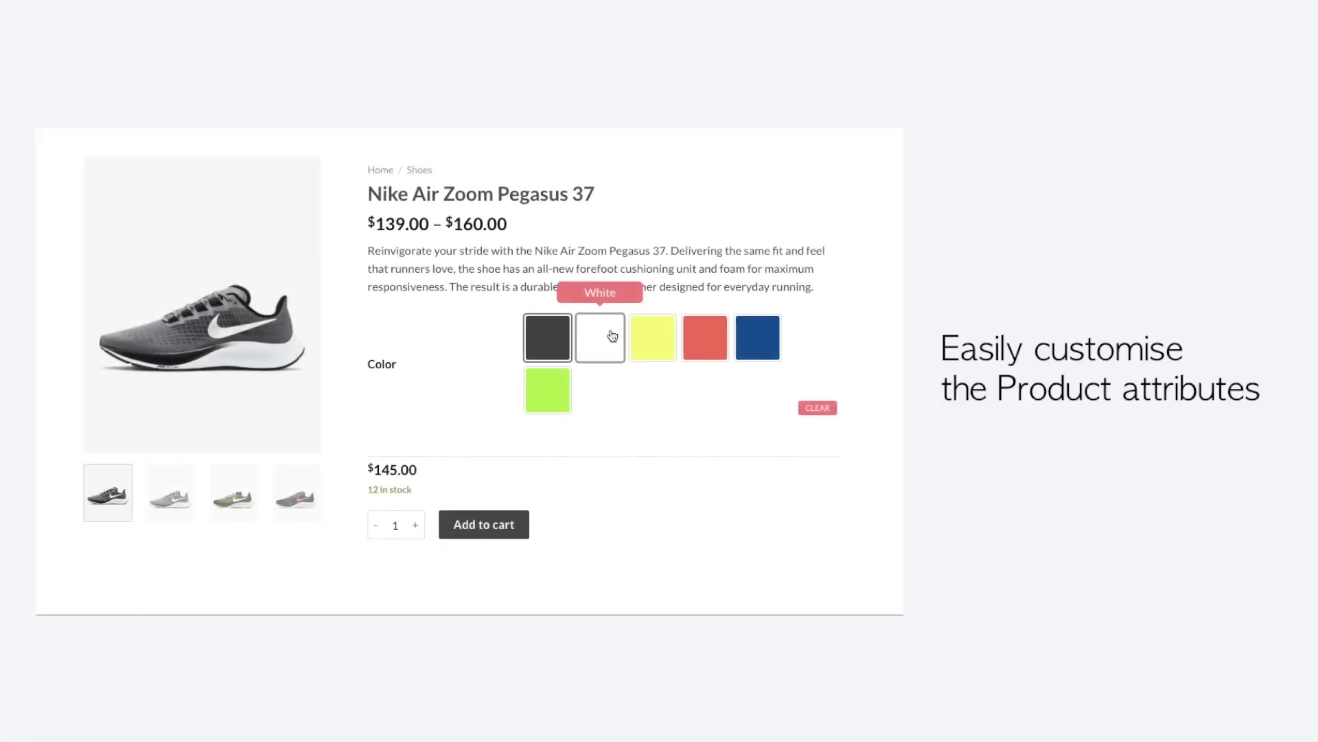
# Step: Preview the White, Yellow and Red colour variants of the Nike Air Zoom Pegasus 37
pyautogui.click(612, 335)
pyautogui.click(662, 342)
pyautogui.click(714, 342)
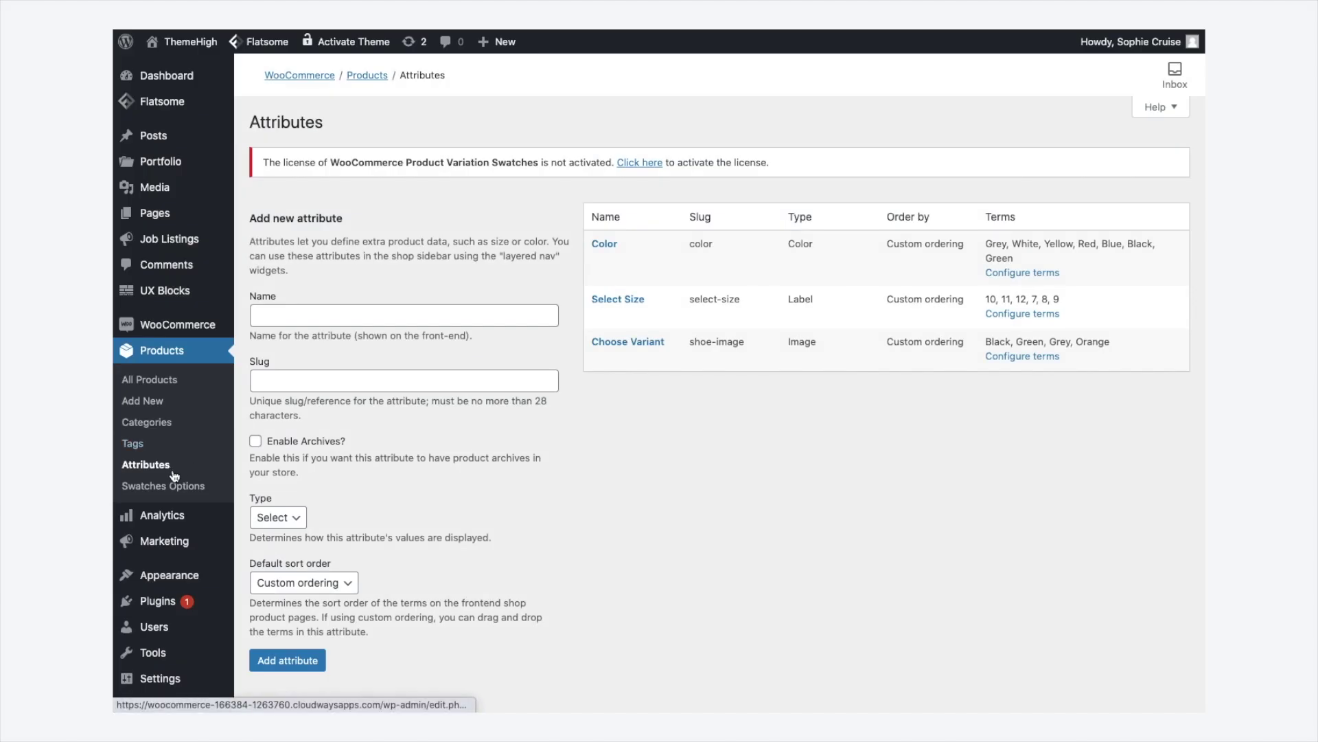
# Step: Add a Color-type product attribute named 'Sample Attribute' and go to its terms
pyautogui.click(272, 317)
pyautogui.write('Sa')
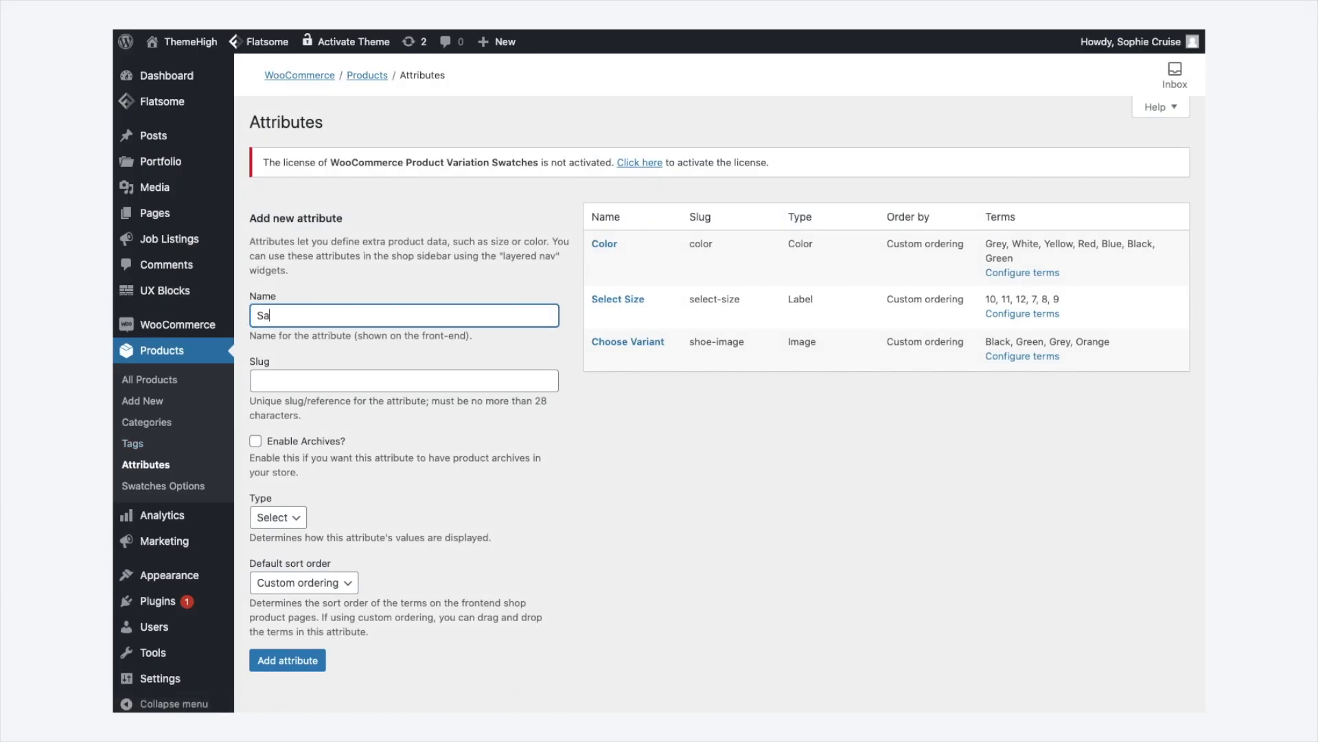
pyautogui.write('mple Attribute')
pyautogui.scroll(-1, 364, 459)
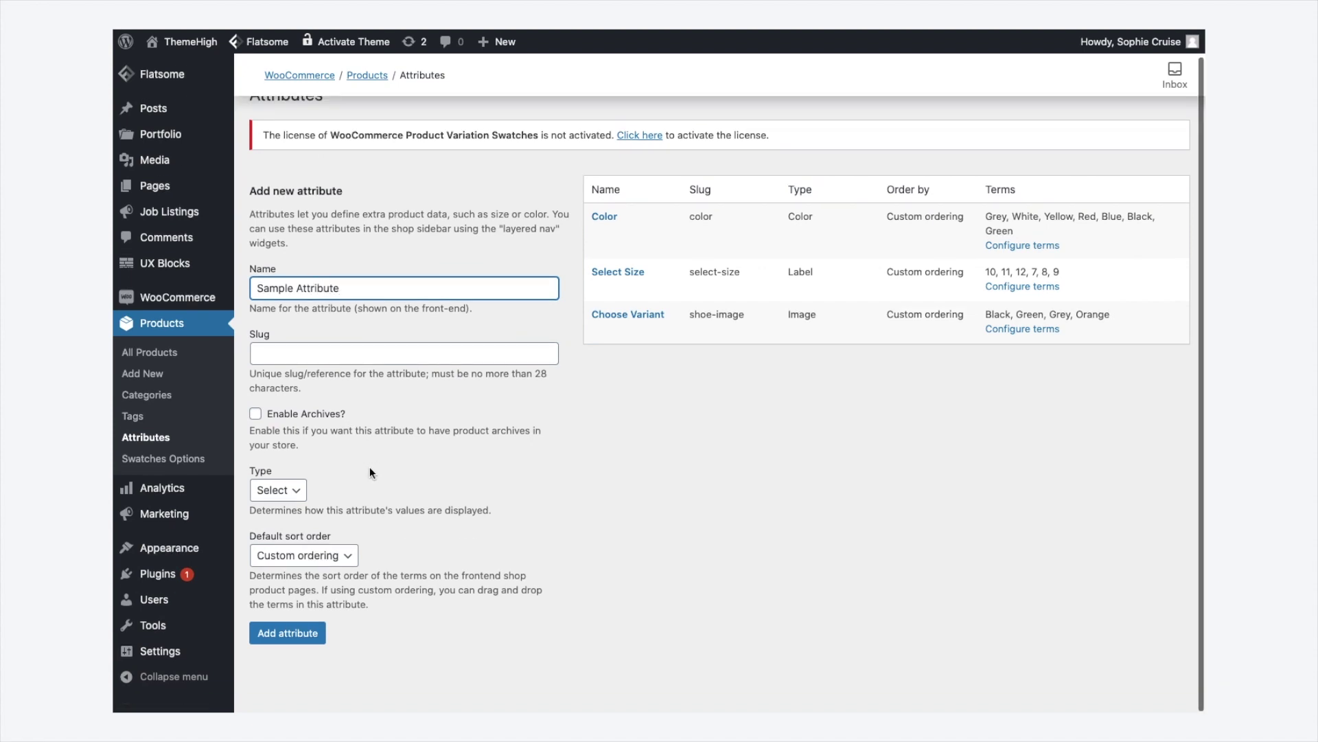
pyautogui.click(296, 490)
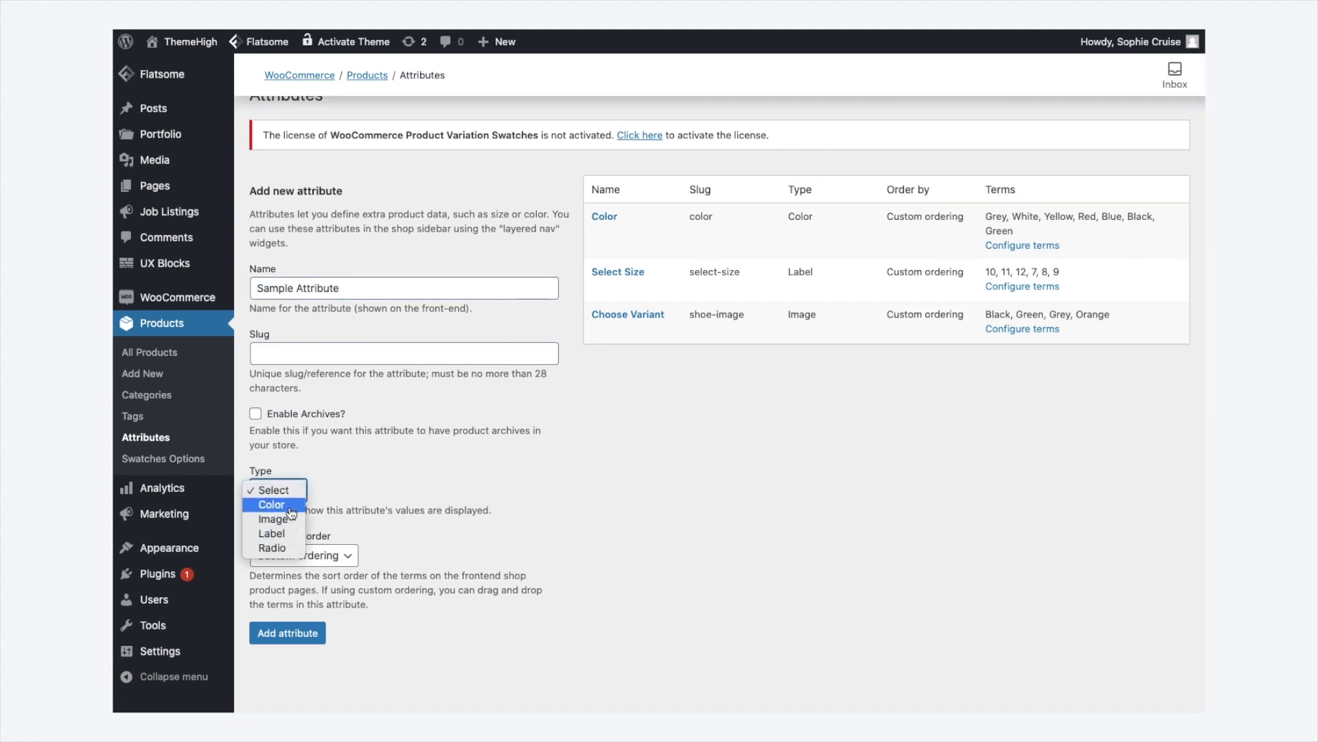
pyautogui.click(289, 509)
pyautogui.click(287, 632)
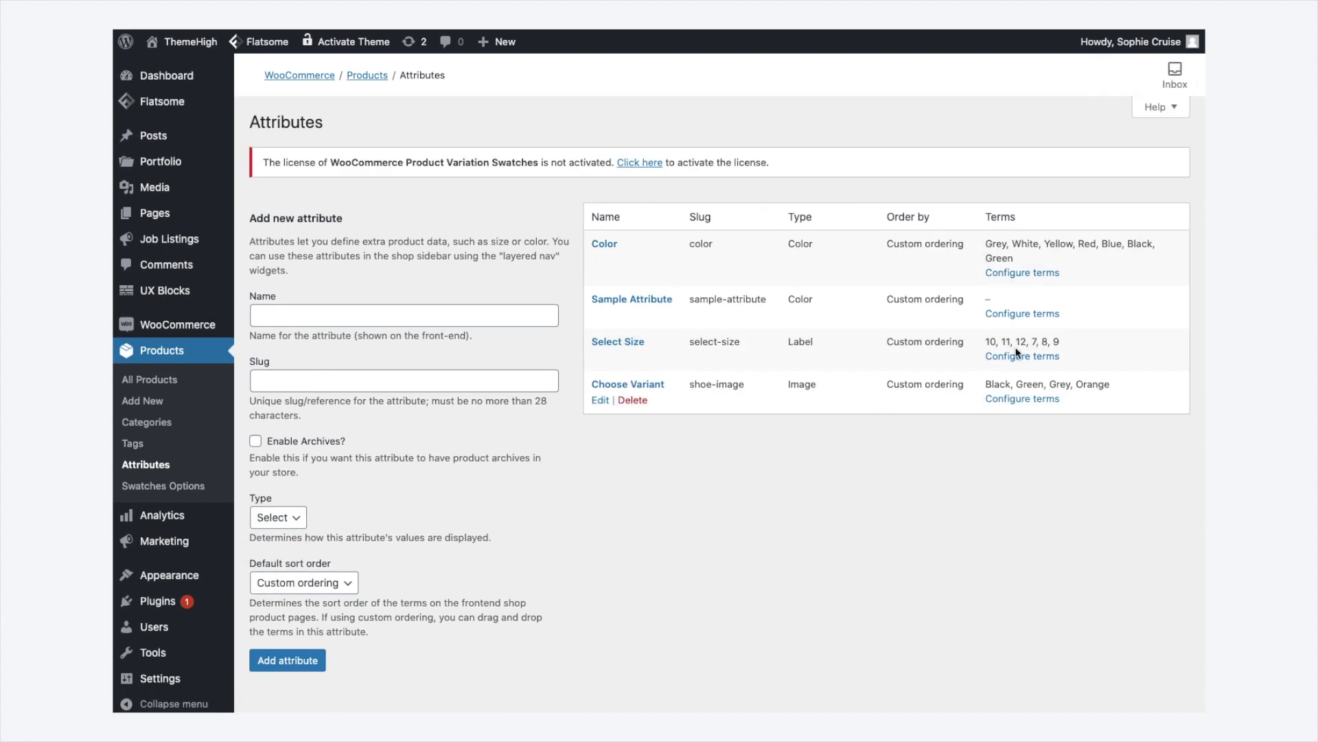
pyautogui.click(1026, 319)
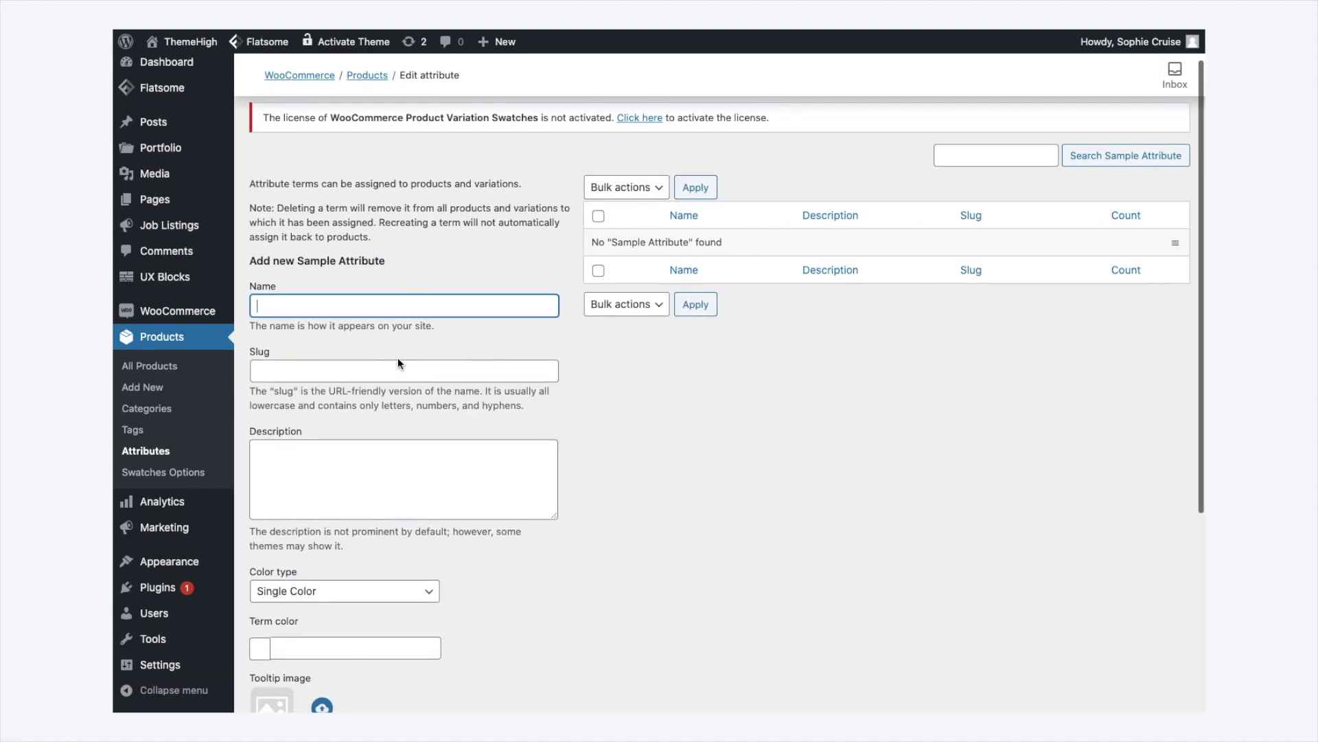
# Step: Add the term 'Sample Term 1' with the red colour #f62727
pyautogui.write('Sample Ter')
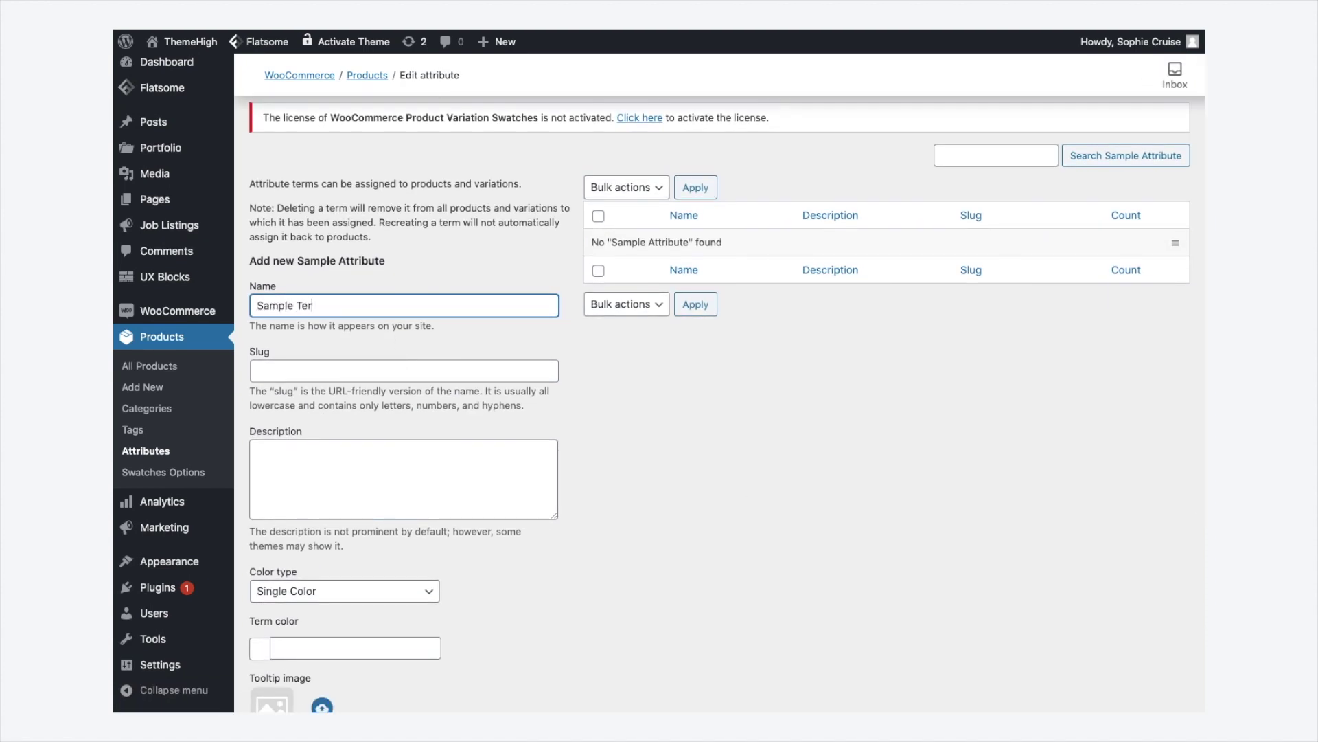
pyautogui.write('m 1')
pyautogui.scroll(-2, 457, 512)
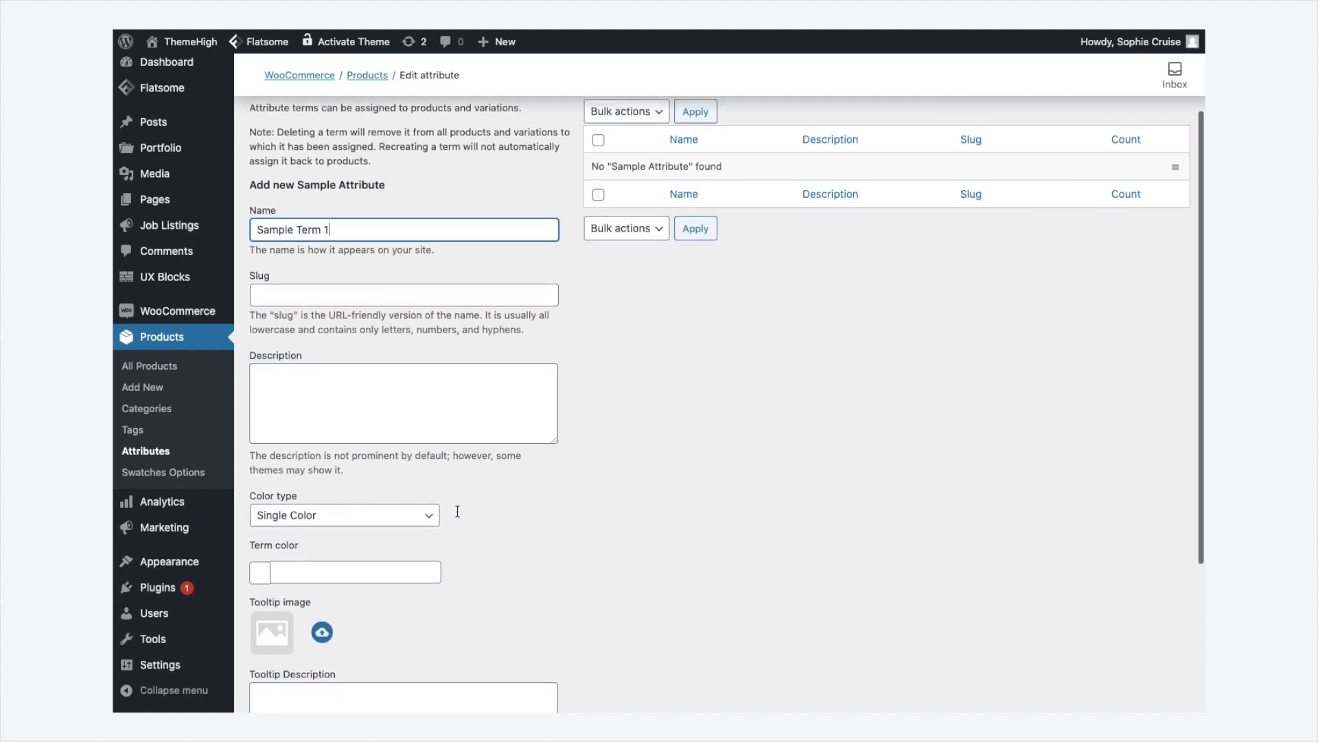
pyautogui.click(392, 563)
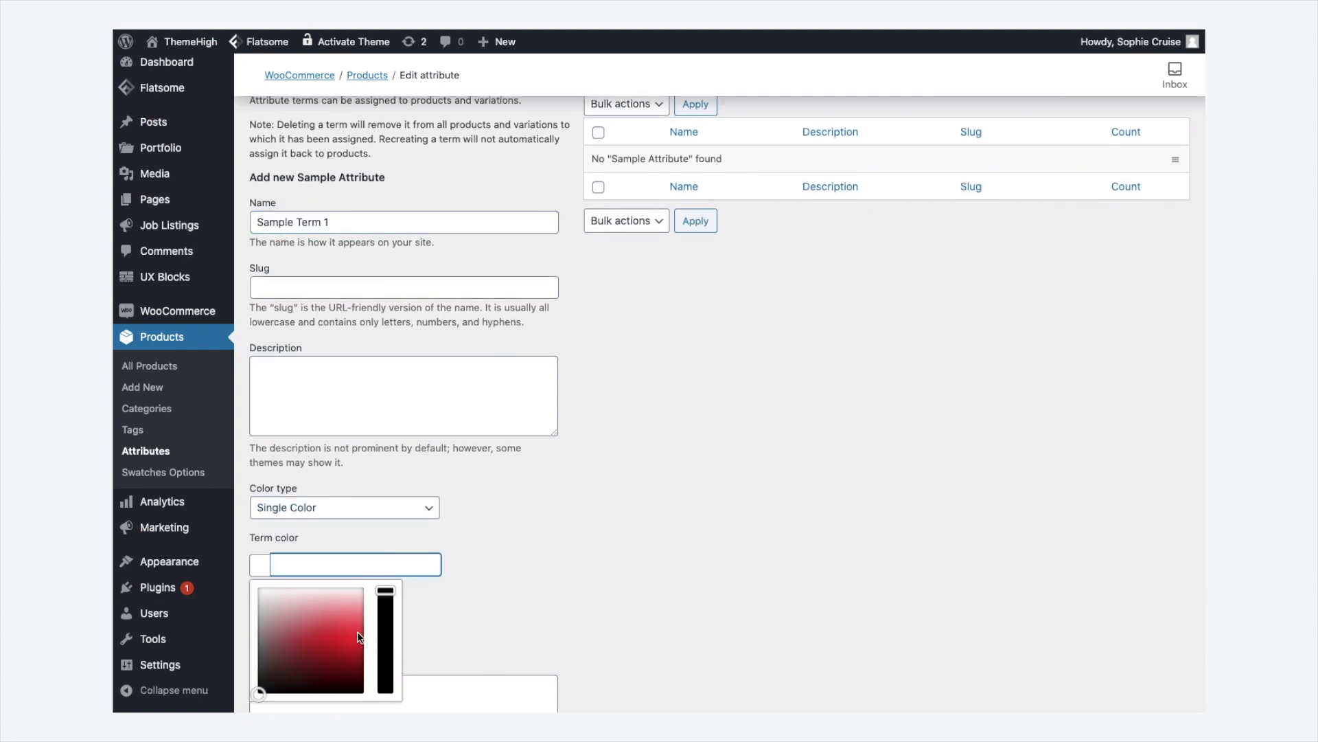
pyautogui.click(357, 632)
pyautogui.scroll(-1, 447, 615)
pyautogui.scroll(-3, 447, 615)
pyautogui.click(364, 654)
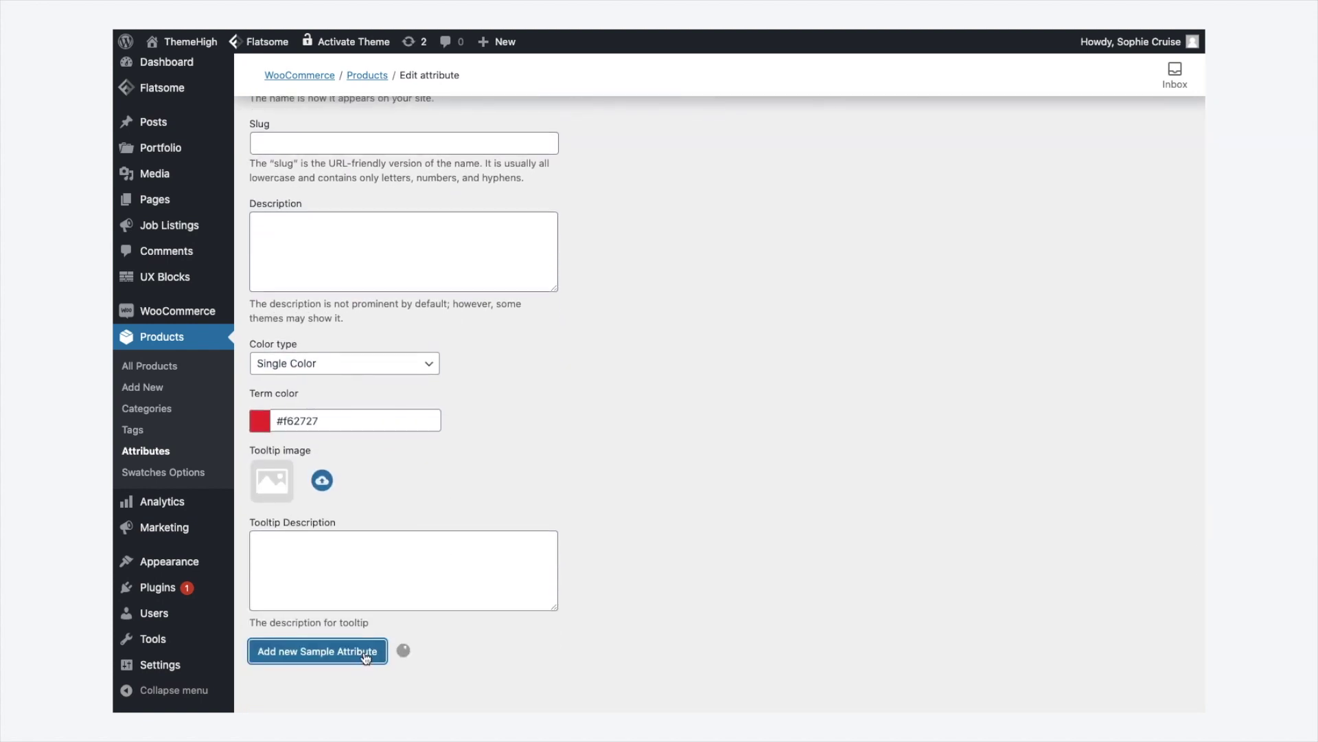
pyautogui.scroll(3, 511, 462)
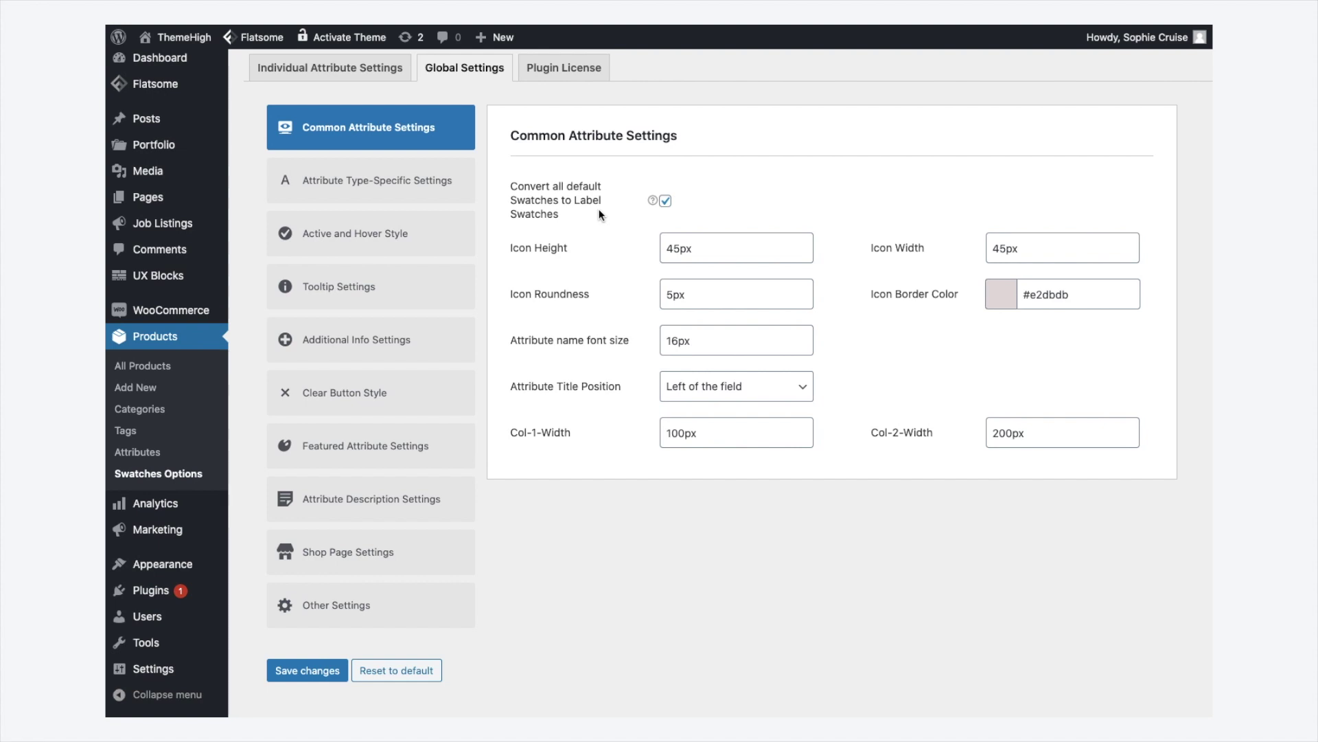
# Step: Set icon height and width to 65px and icon roundness to 3px
pyautogui.click(669, 210)
pyautogui.click(669, 210)
pyautogui.click(673, 248)
pyautogui.press('BackSpace')
pyautogui.write('6')
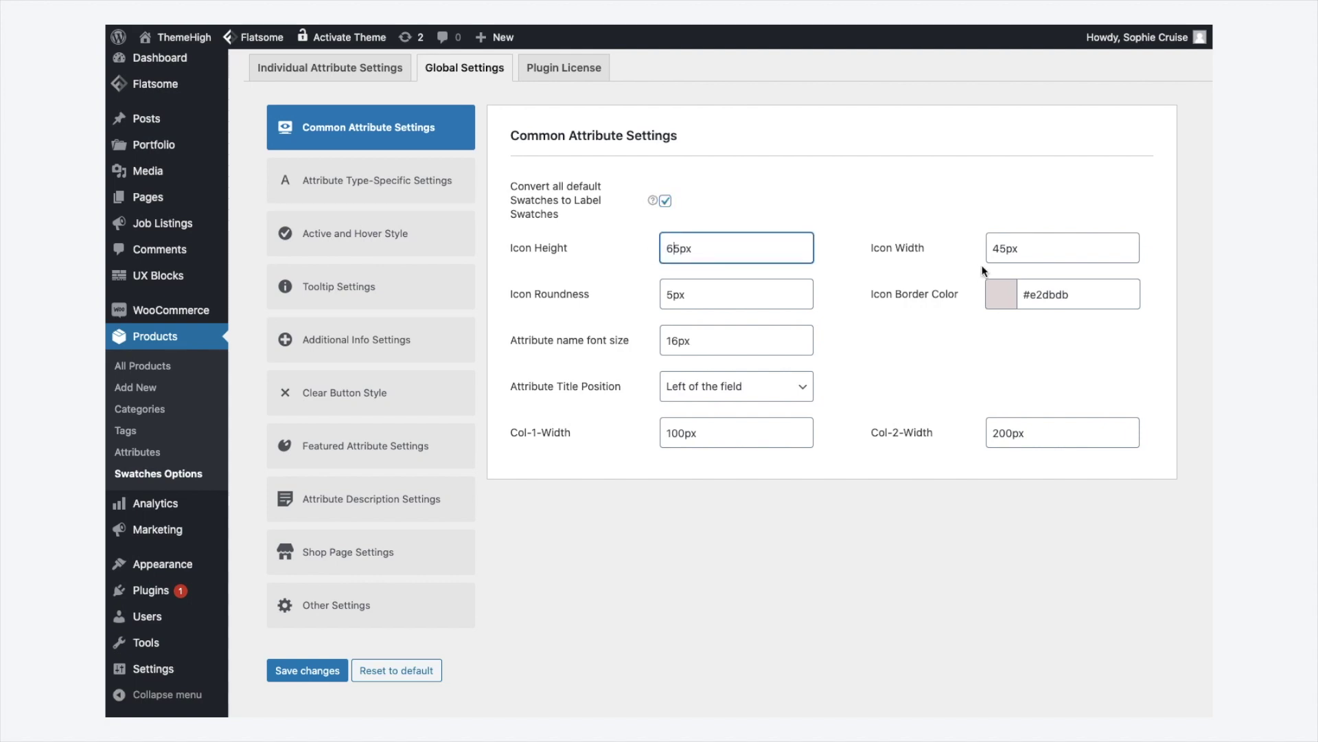
pyautogui.click(999, 250)
pyautogui.press('BackSpace')
pyautogui.write('6')
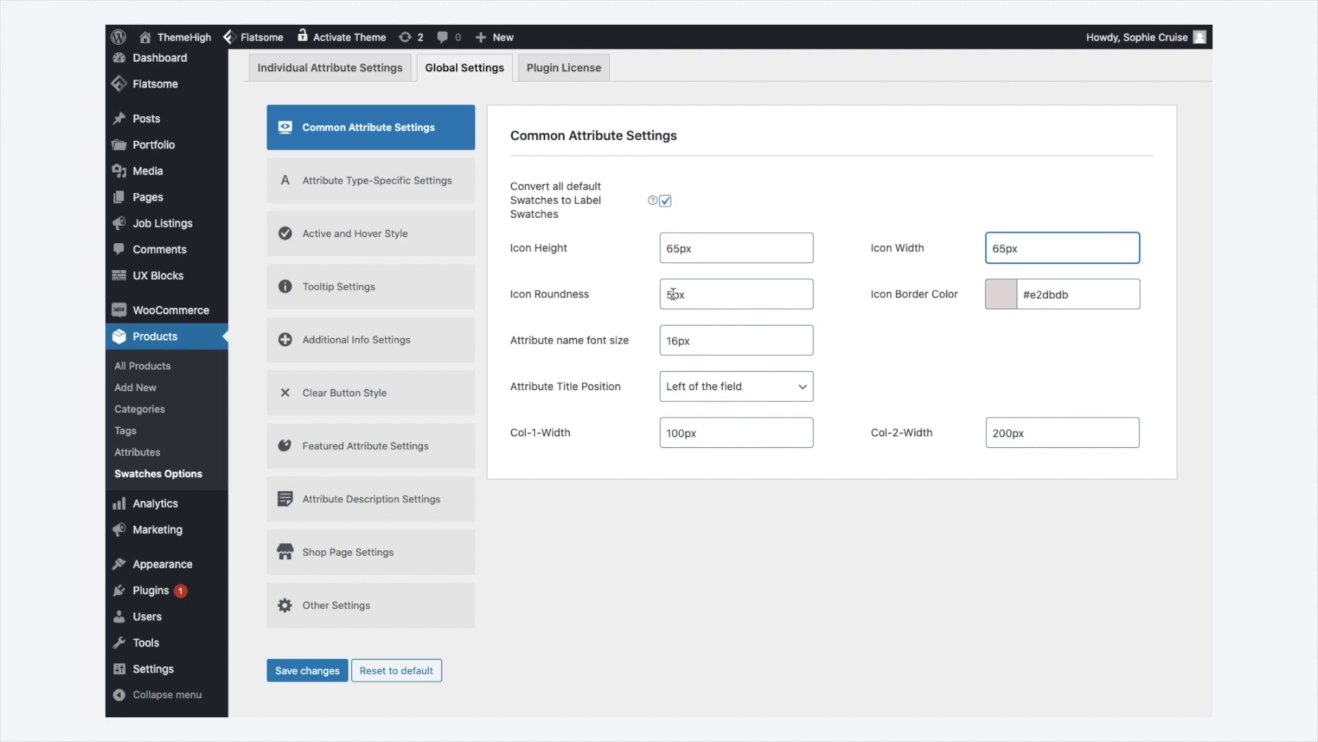
pyautogui.moveTo(673, 294); pyautogui.dragTo(657, 297)
pyautogui.click(1088, 297)
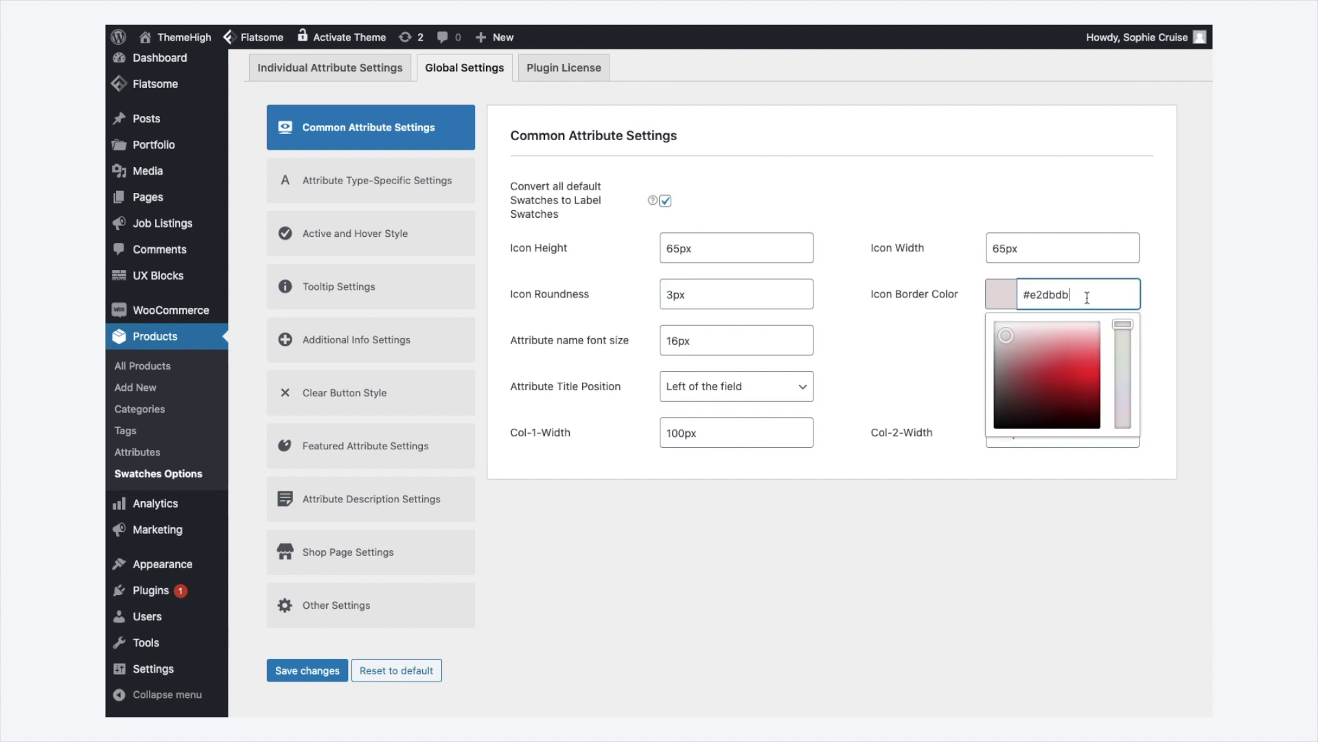
pyautogui.click(706, 343)
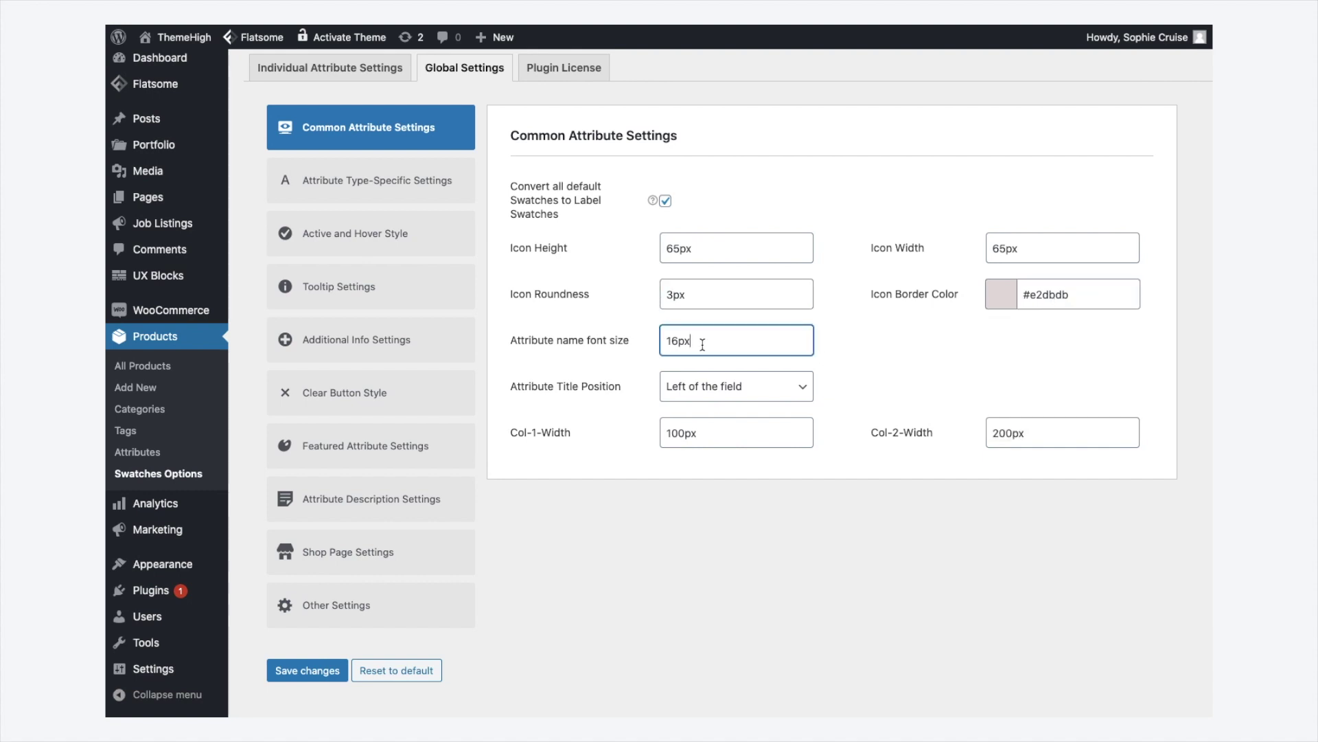
# Step: Keep attribute titles positioned left of the field and check the column widths
pyautogui.click(780, 395)
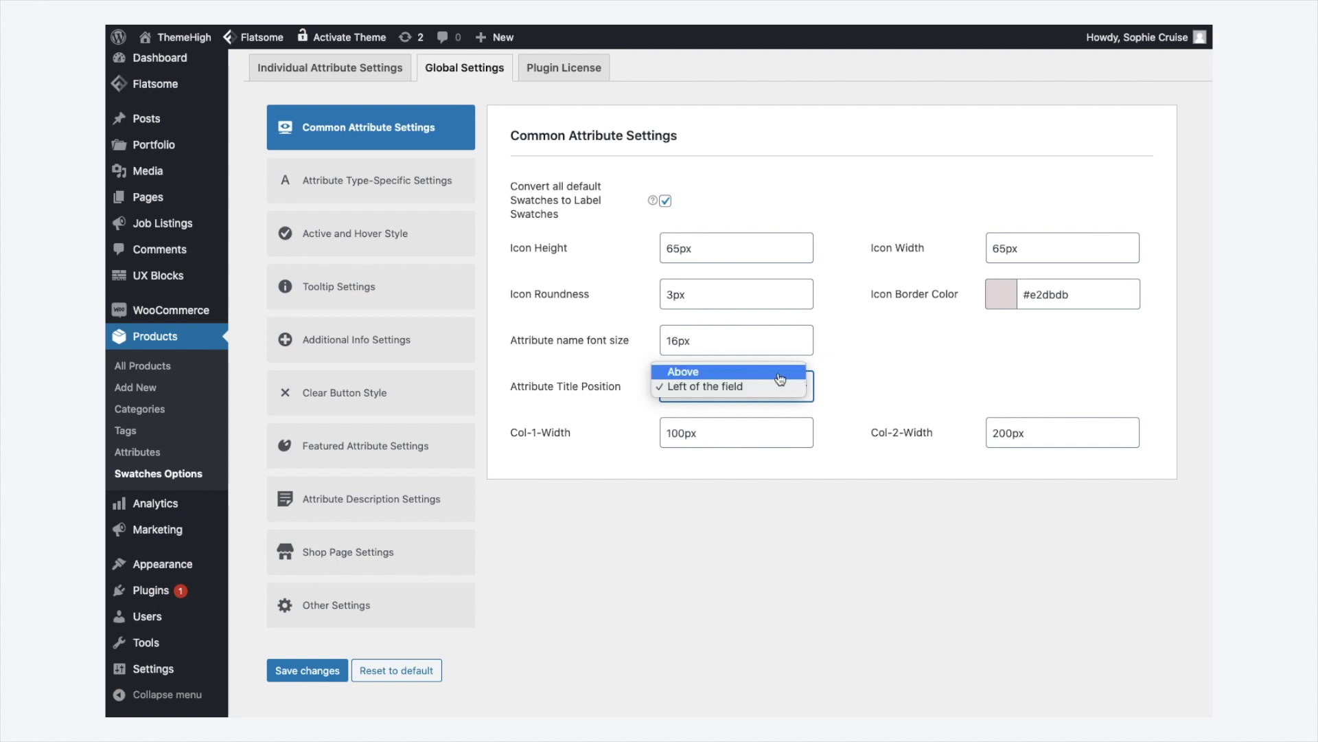
pyautogui.click(781, 380)
pyautogui.click(752, 390)
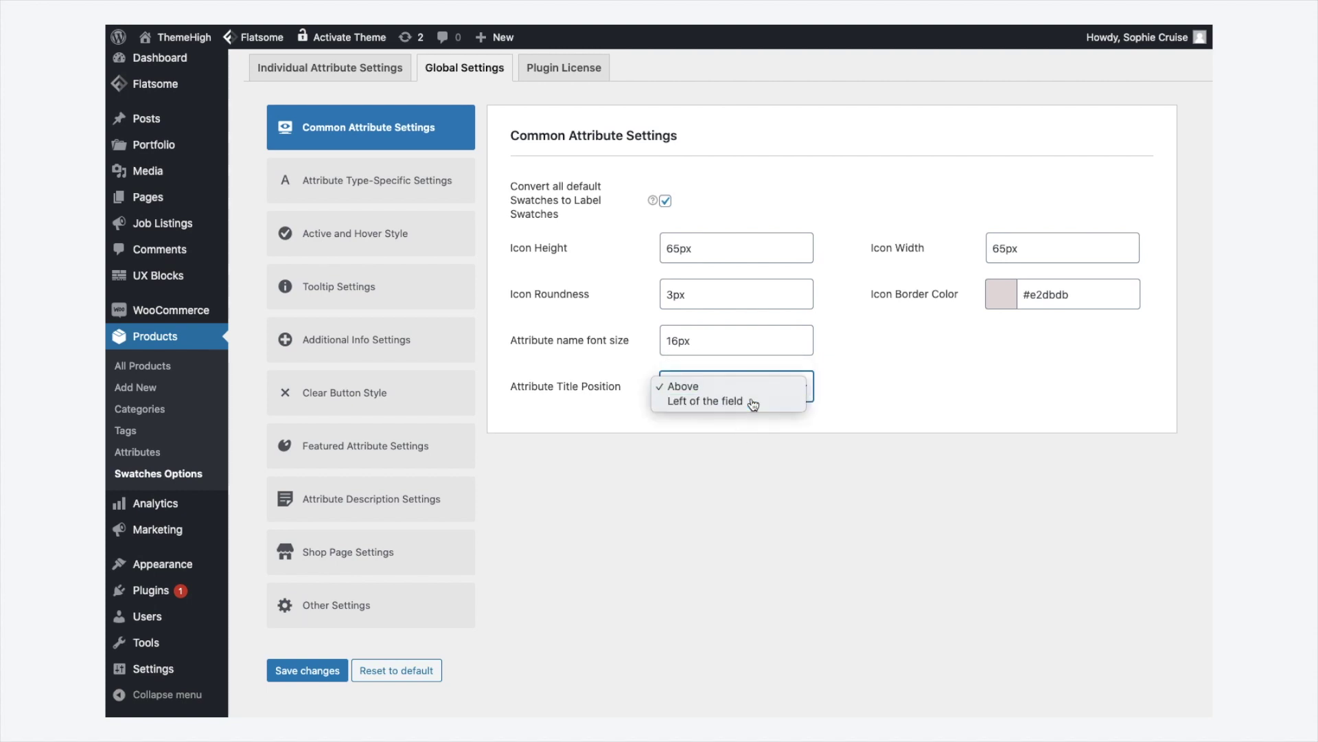
pyautogui.click(754, 402)
pyautogui.click(702, 433)
pyautogui.click(1048, 433)
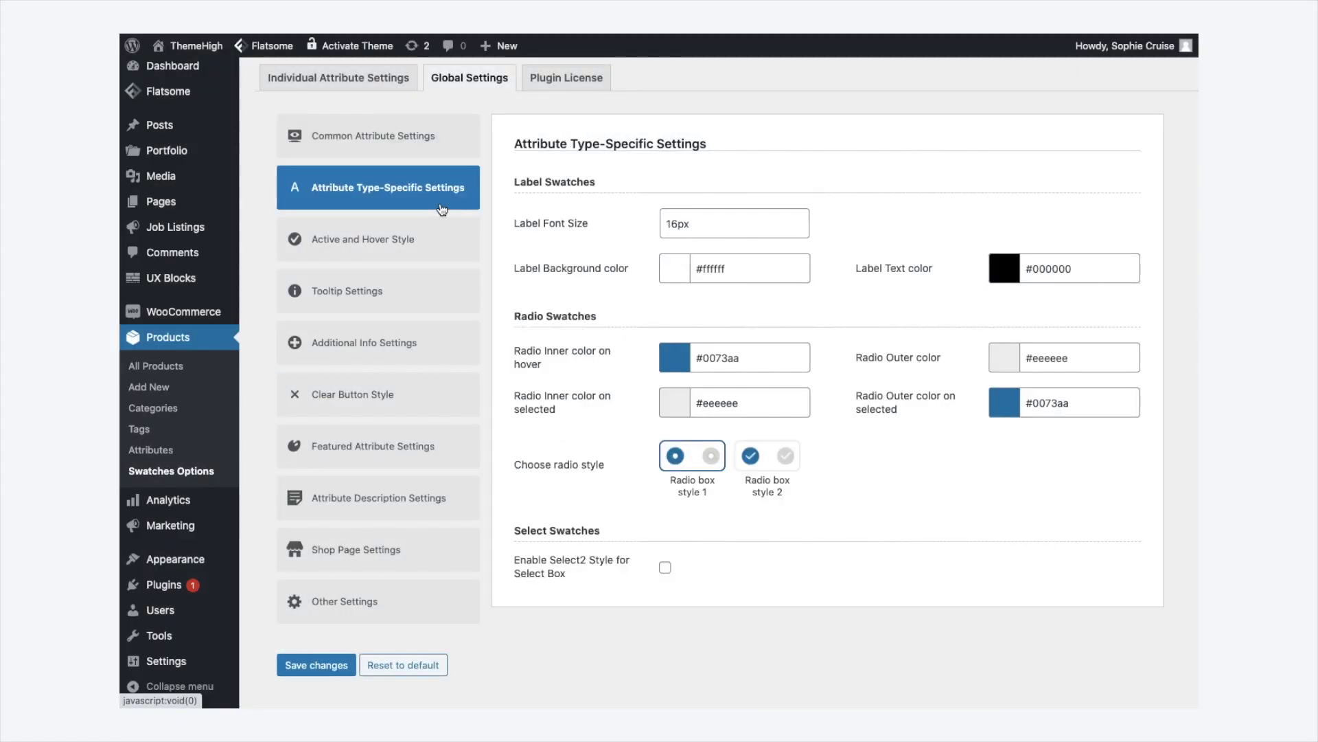
# Step: Review the label font size and the label and radio colour settings
pyautogui.click(716, 226)
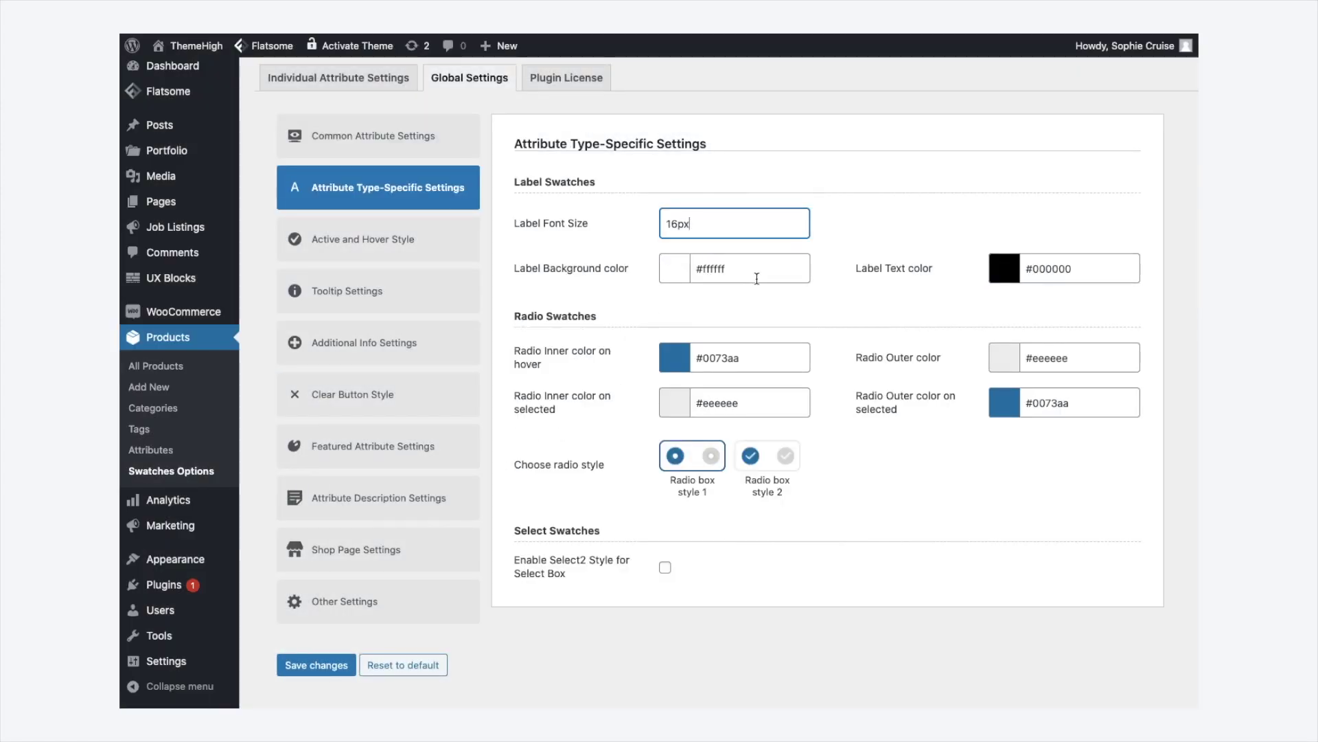
pyautogui.click(757, 278)
pyautogui.click(1079, 268)
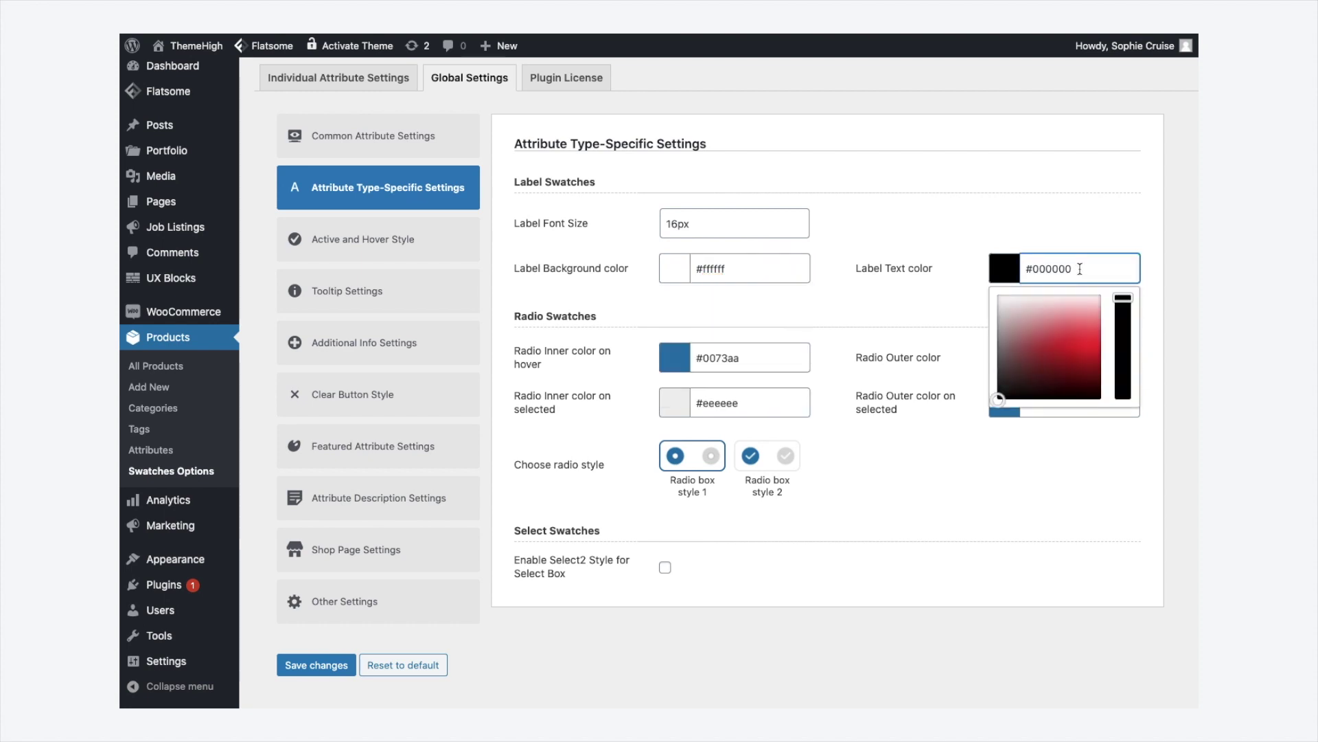
pyautogui.click(780, 358)
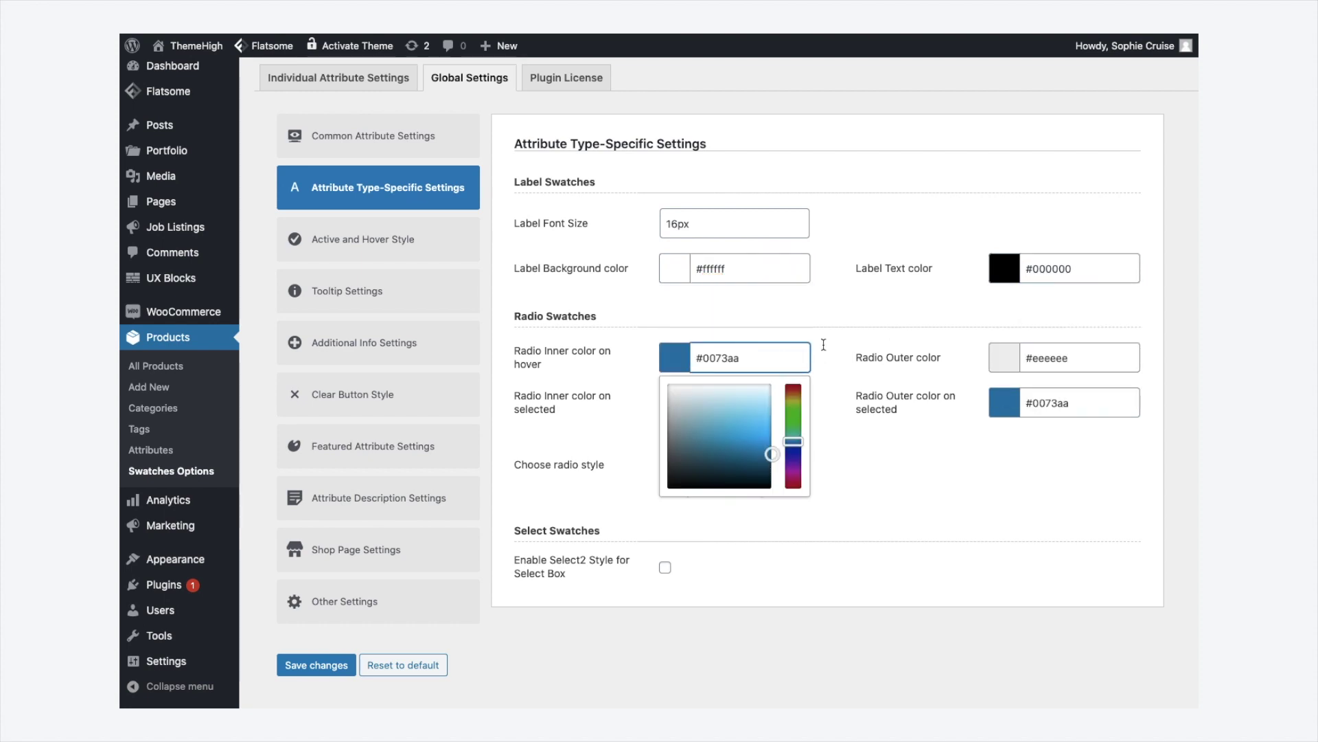
pyautogui.click(1094, 355)
pyautogui.click(782, 405)
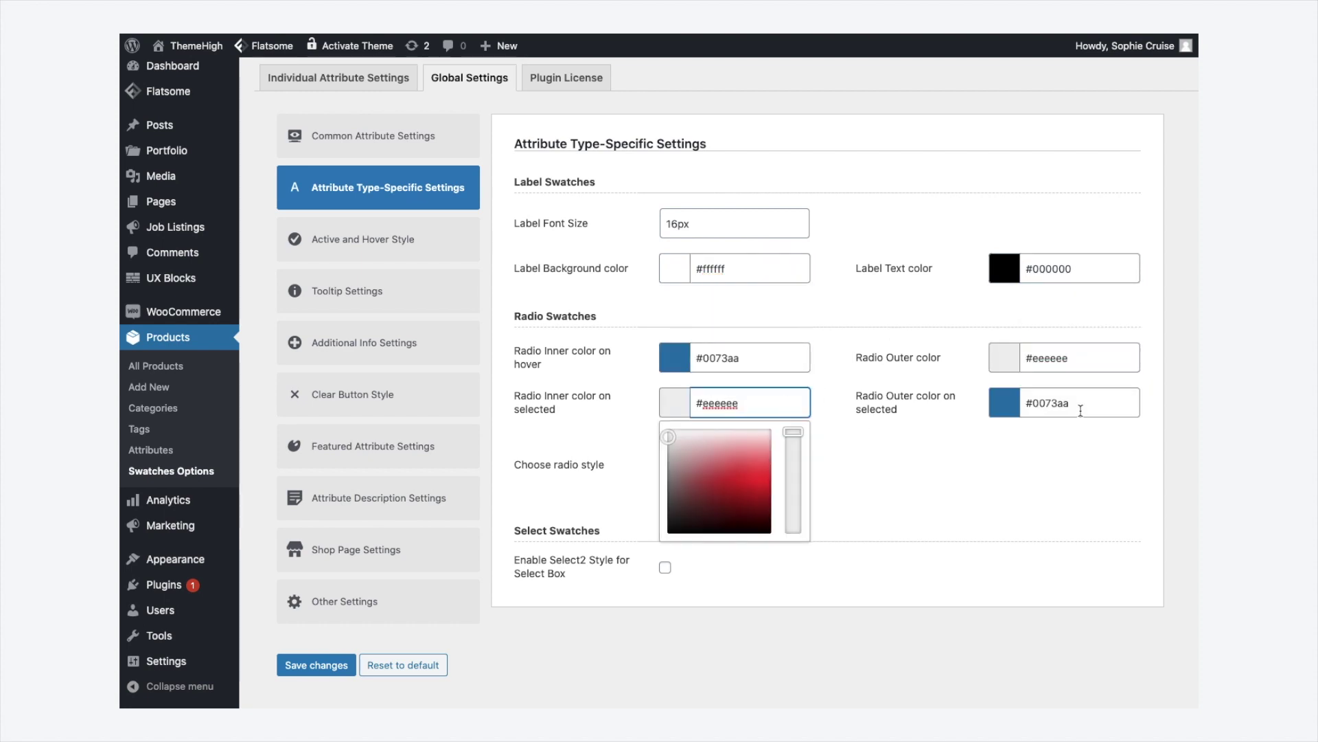
pyautogui.click(1081, 408)
pyautogui.click(855, 487)
# Step: Keep radio box style 1, toggle Select2 for select boxes, and save
pyautogui.click(778, 467)
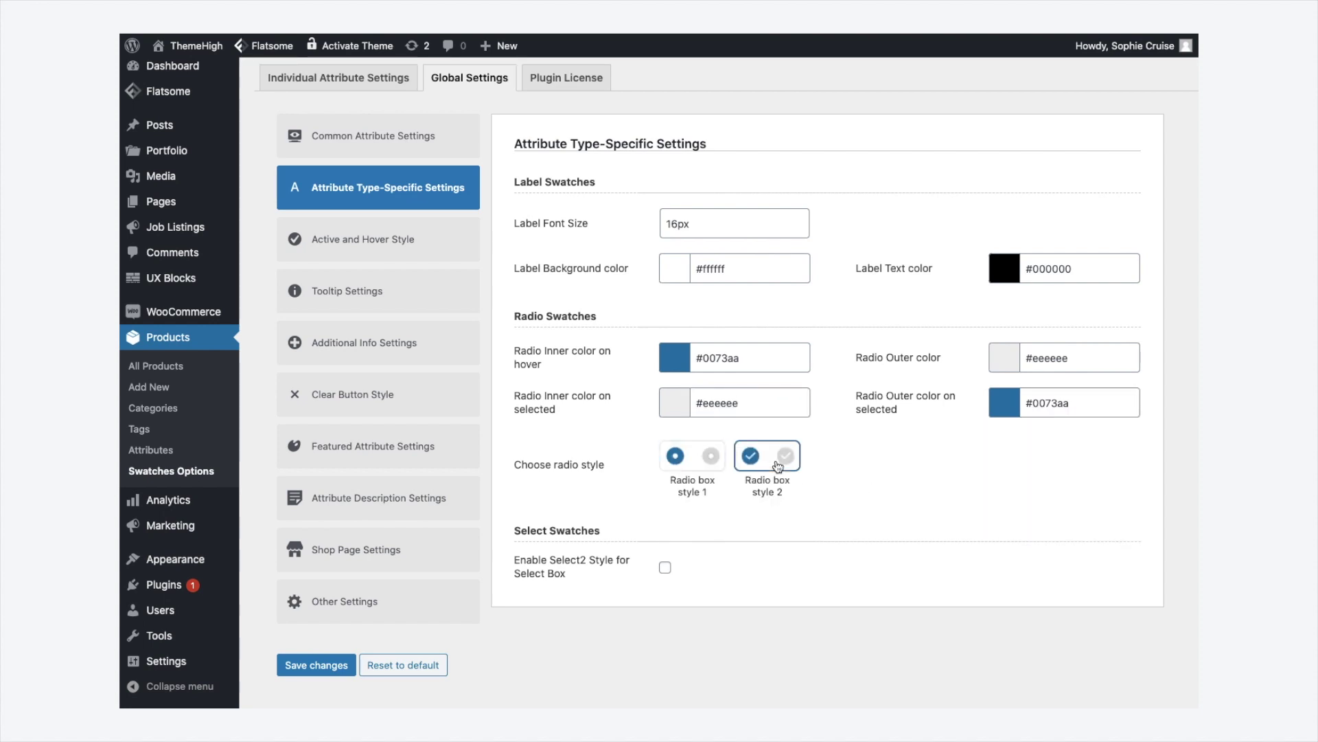
pyautogui.click(707, 473)
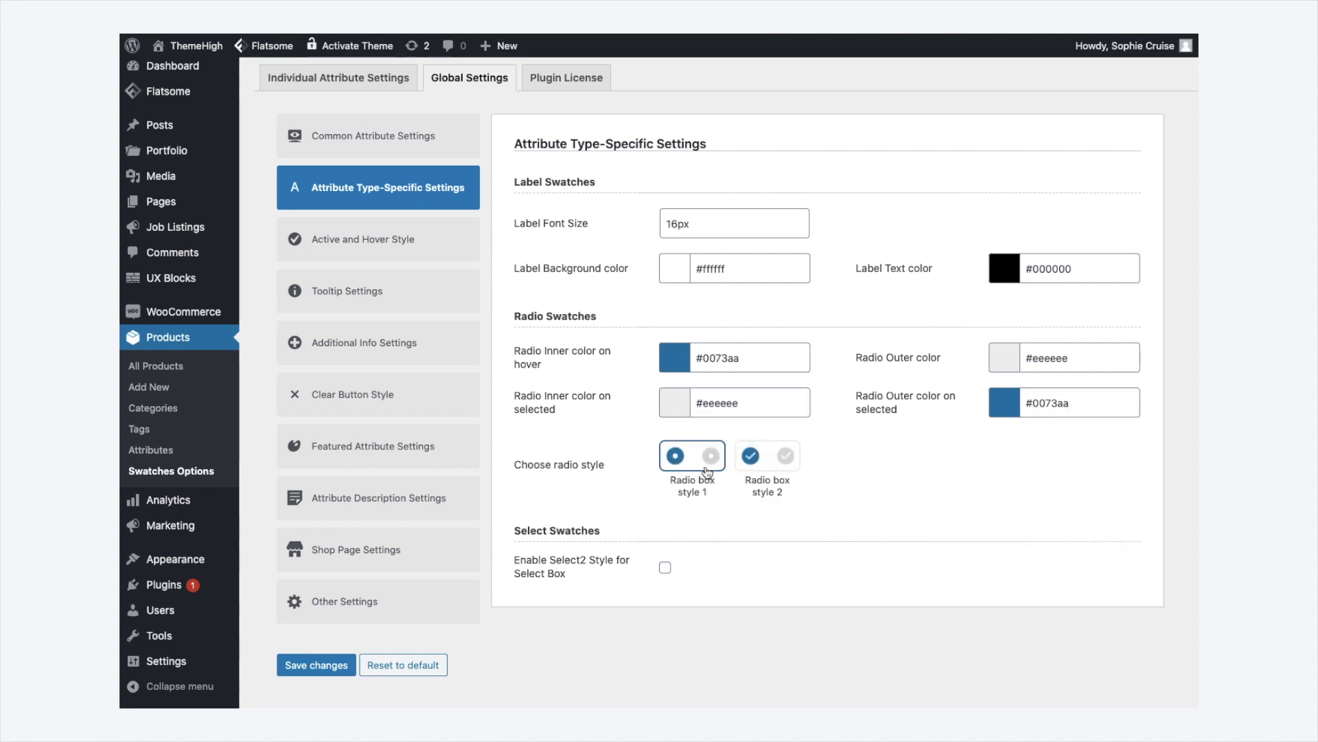
pyautogui.click(666, 570)
pyautogui.click(330, 676)
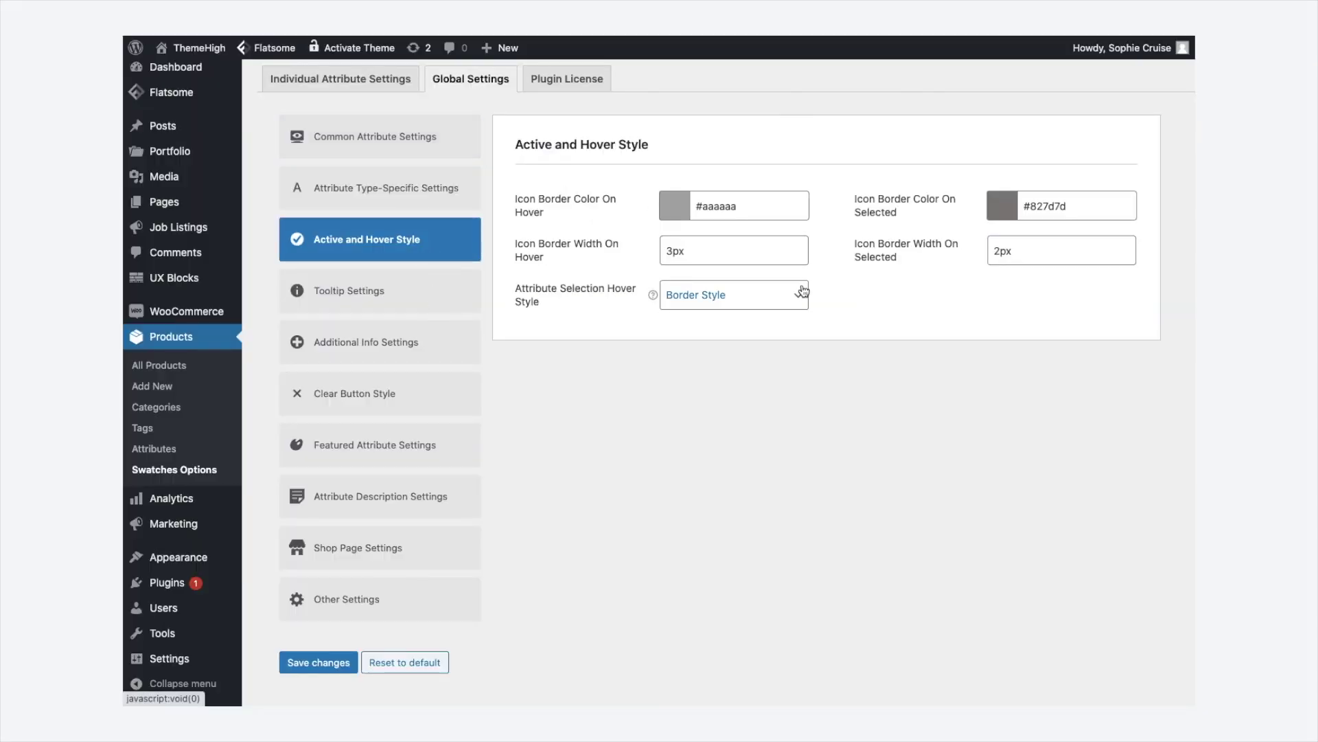
# Step: Review the hover and selected border colours and widths
pyautogui.click(777, 206)
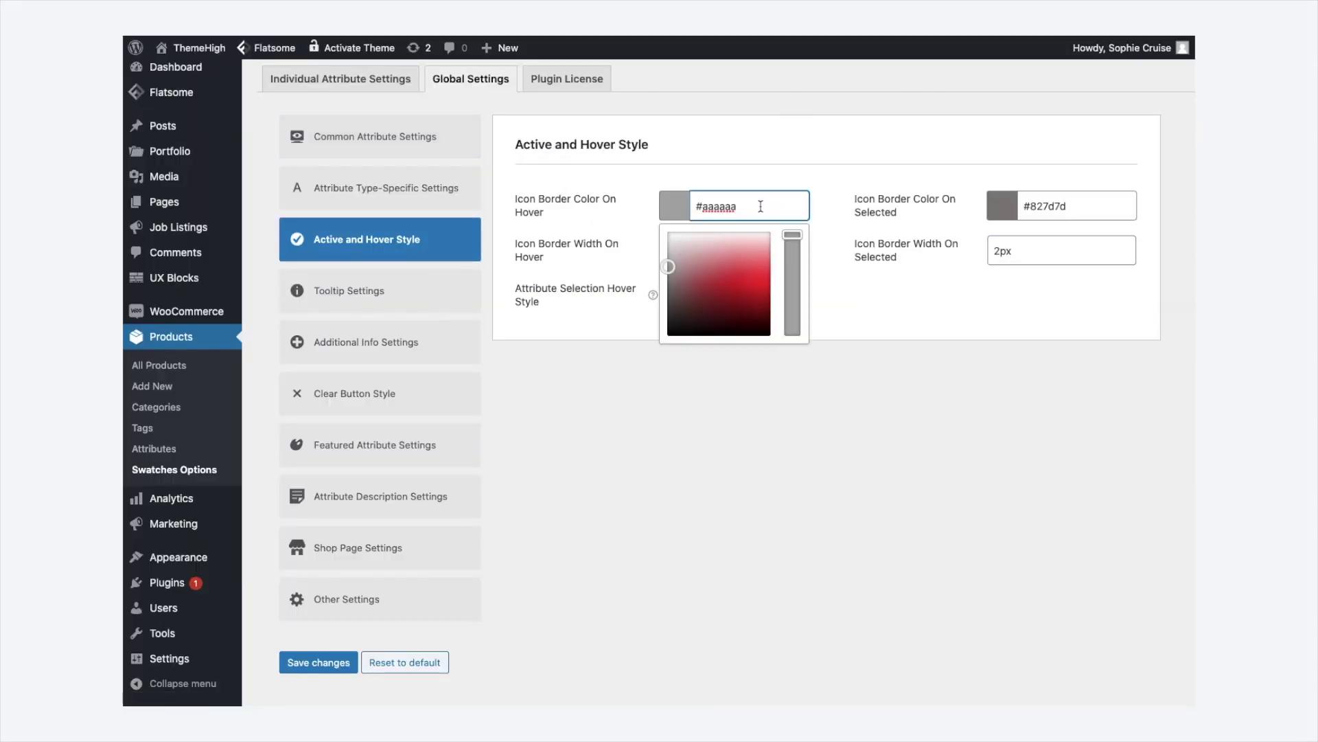
pyautogui.click(1118, 202)
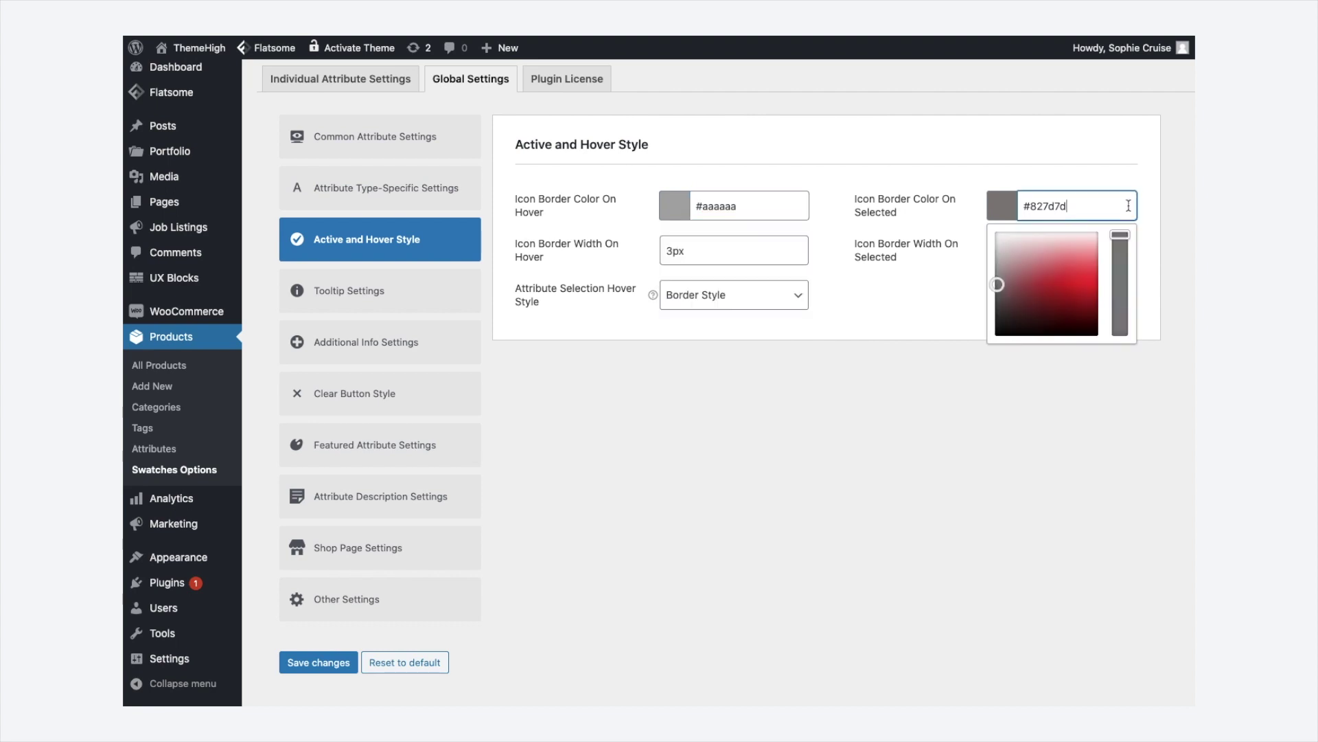
pyautogui.click(745, 258)
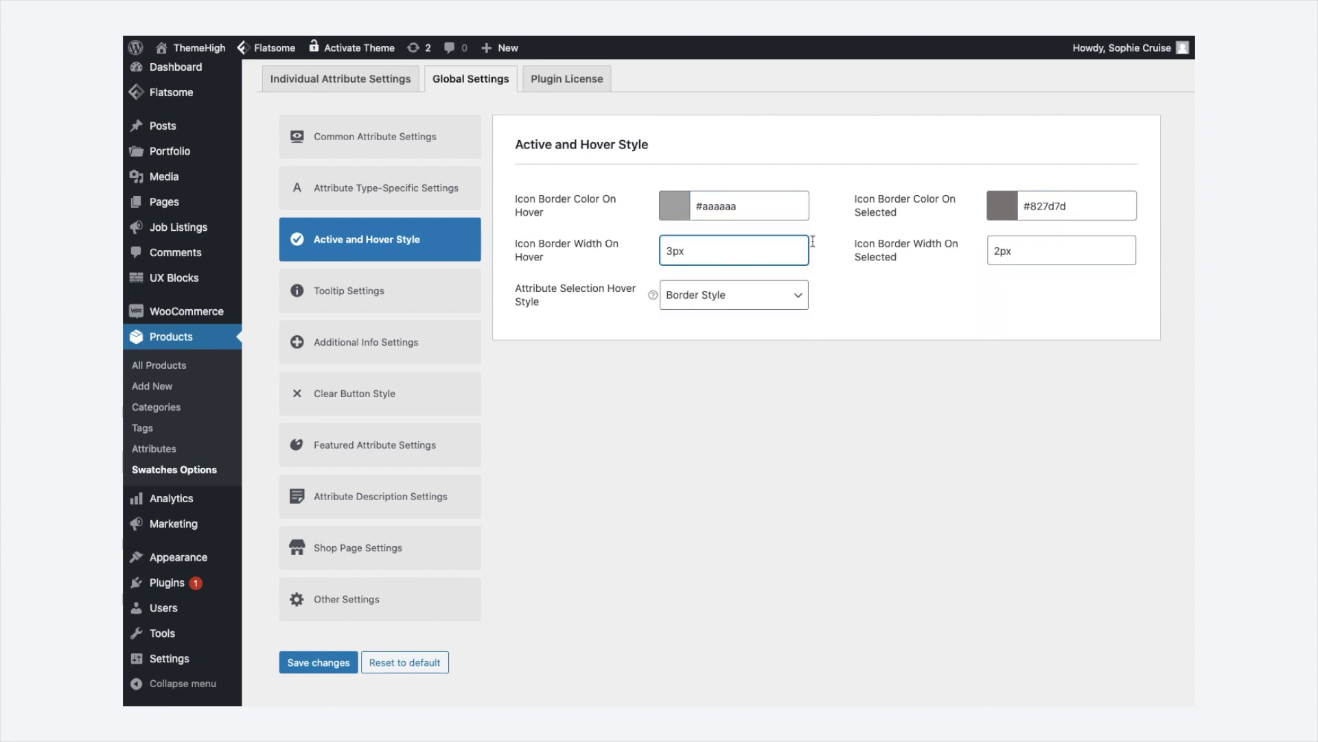
pyautogui.click(1023, 261)
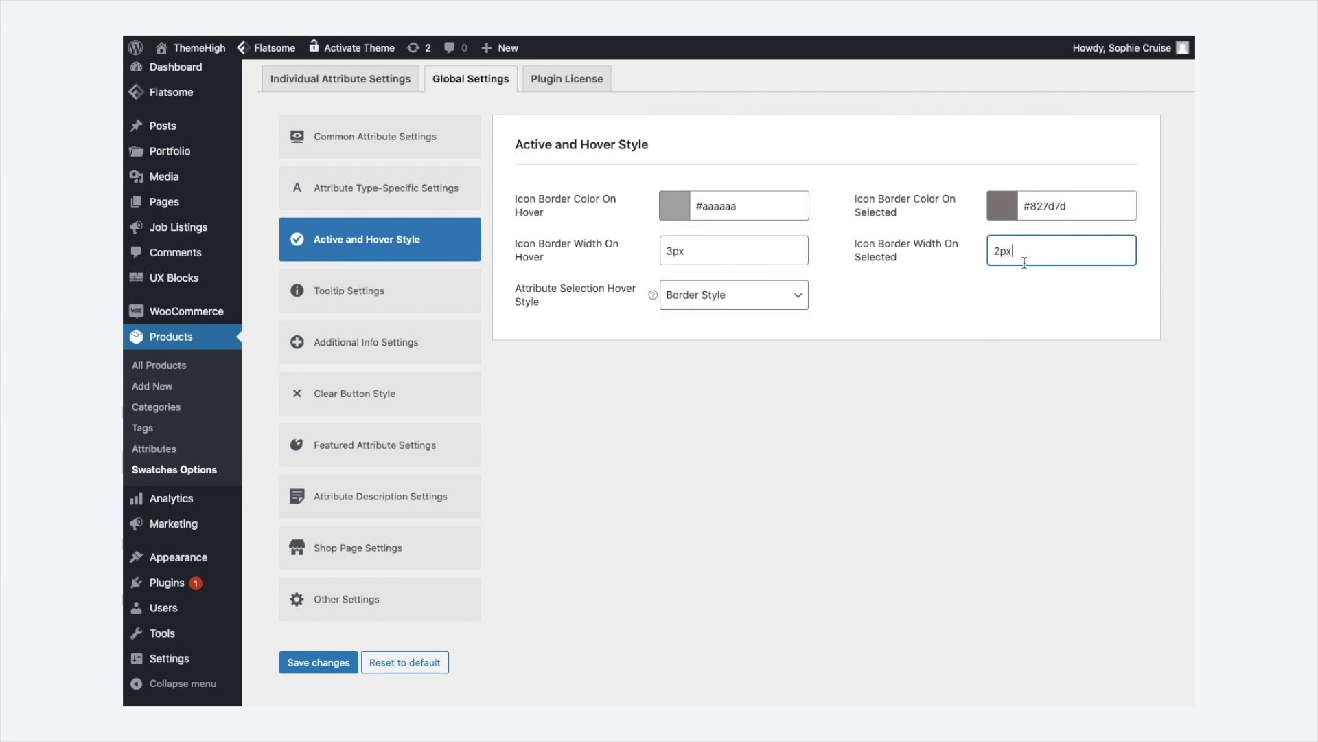
# Step: Set the hover selection style to Enlarge Style with scaling amount 1.5 and save
pyautogui.click(797, 297)
pyautogui.click(790, 309)
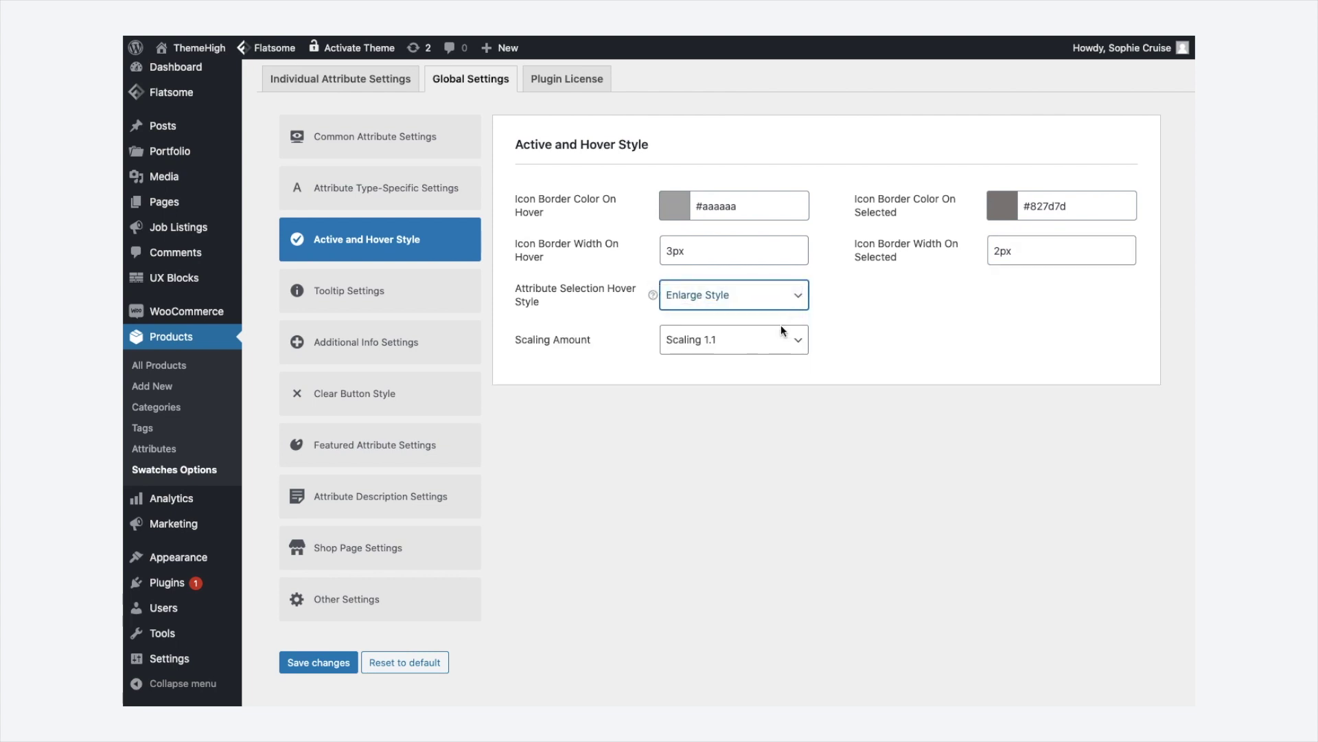
pyautogui.click(781, 333)
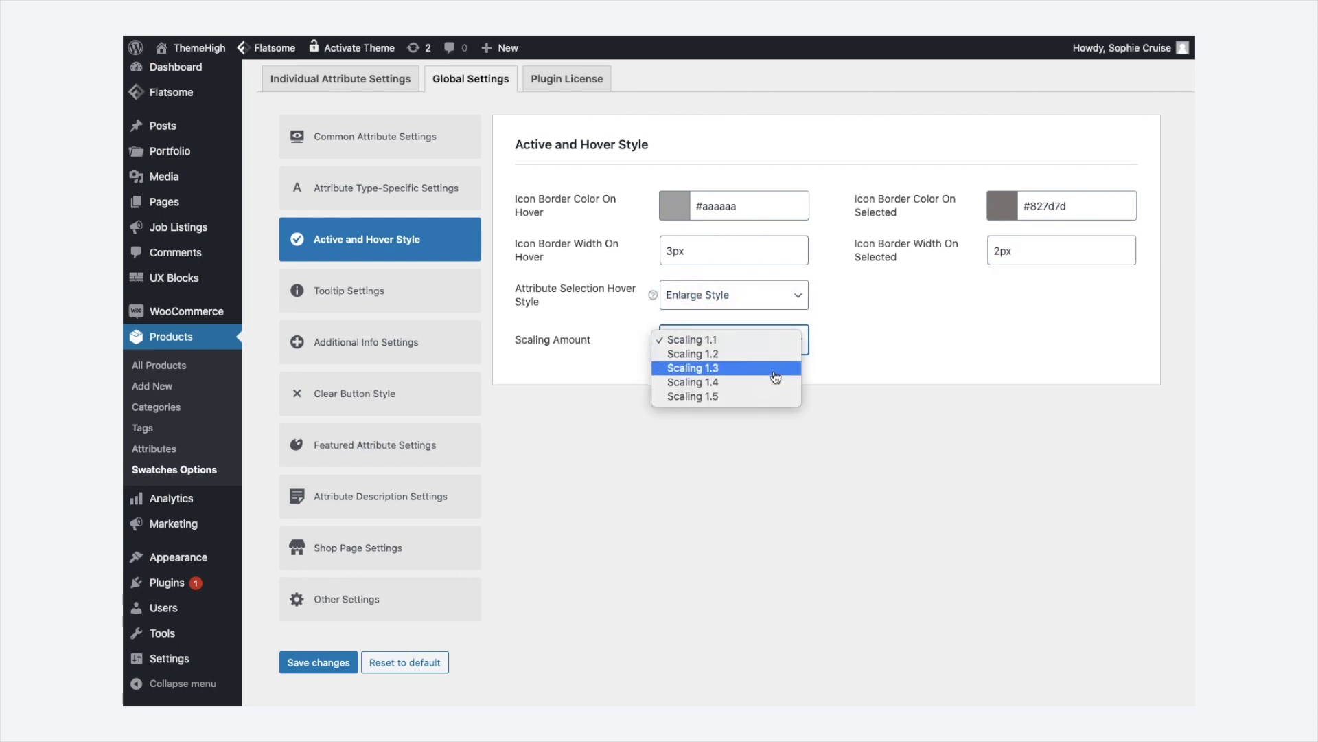
pyautogui.click(769, 398)
pyautogui.click(728, 439)
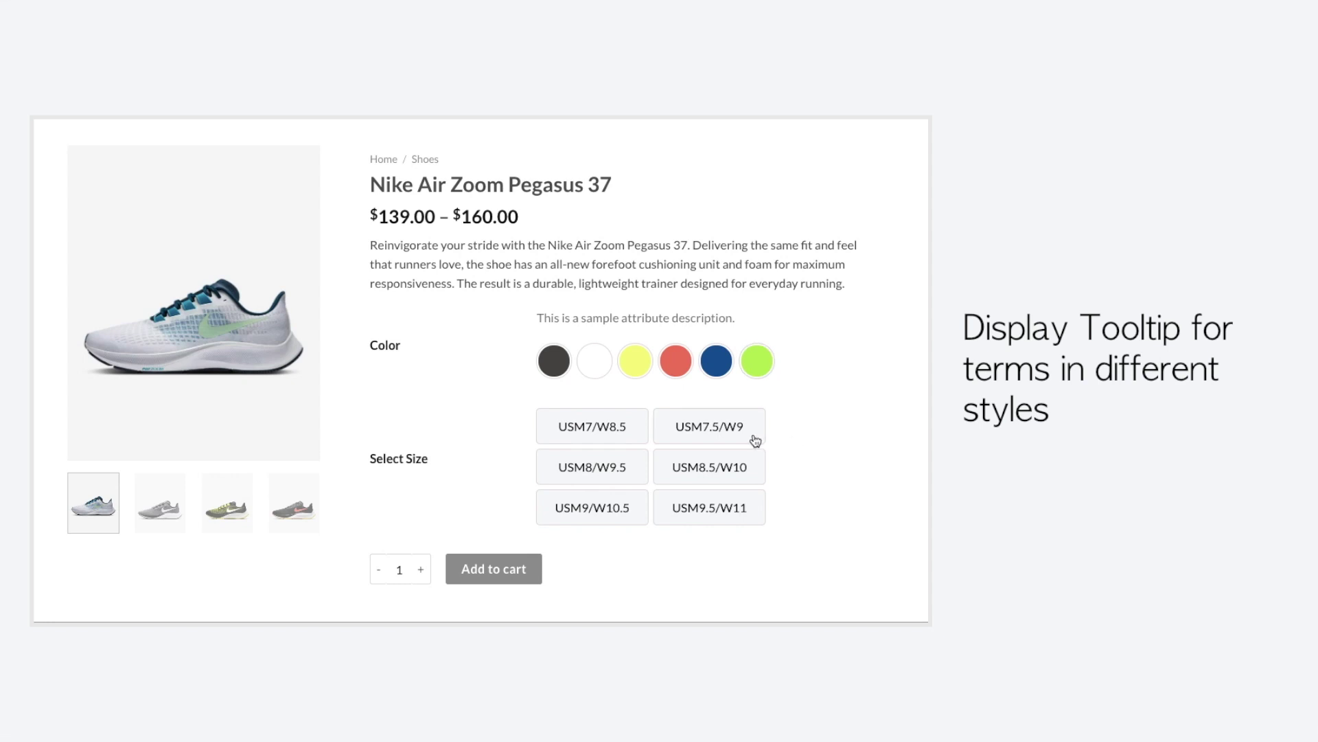
# Step: Watch the promo slide demonstrating tooltips on size swatches
pyautogui.moveTo(750, 467)
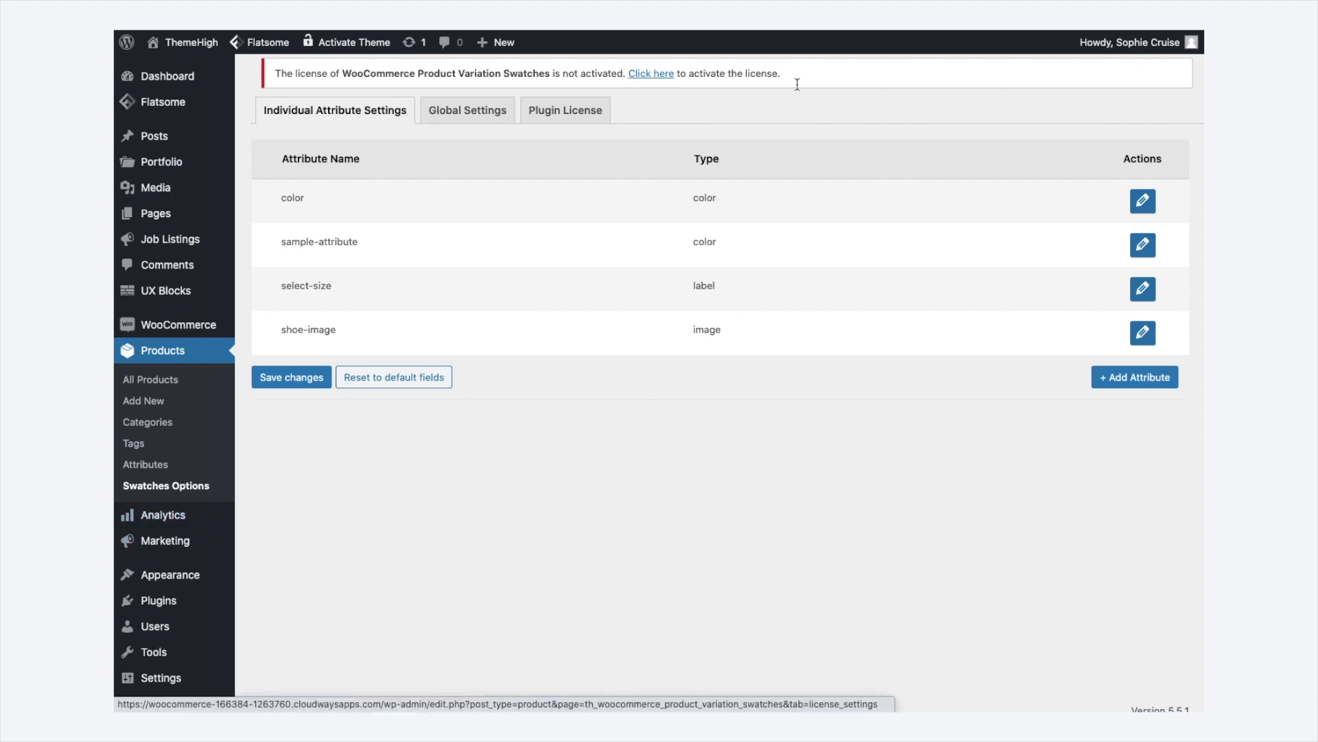
# Step: Set the color attribute's tooltip type to Image and update it
pyautogui.click(1141, 200)
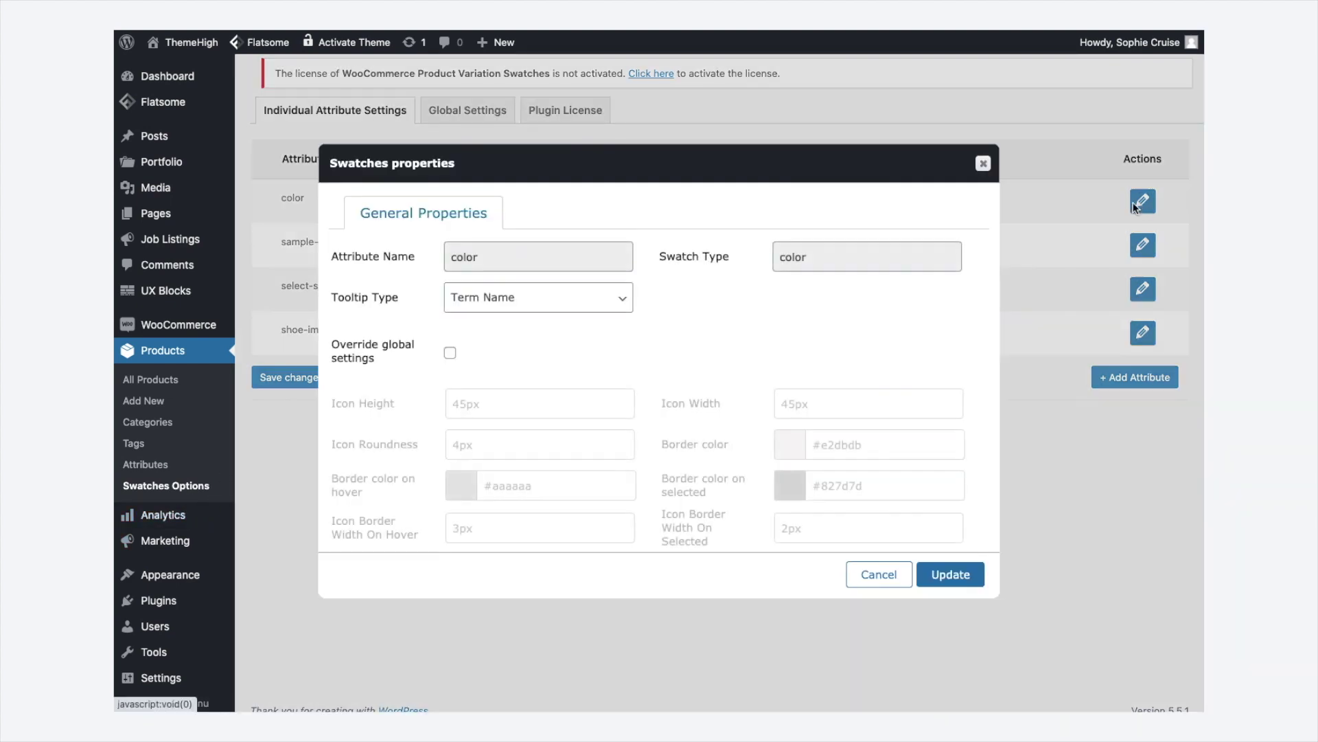
pyautogui.click(624, 297)
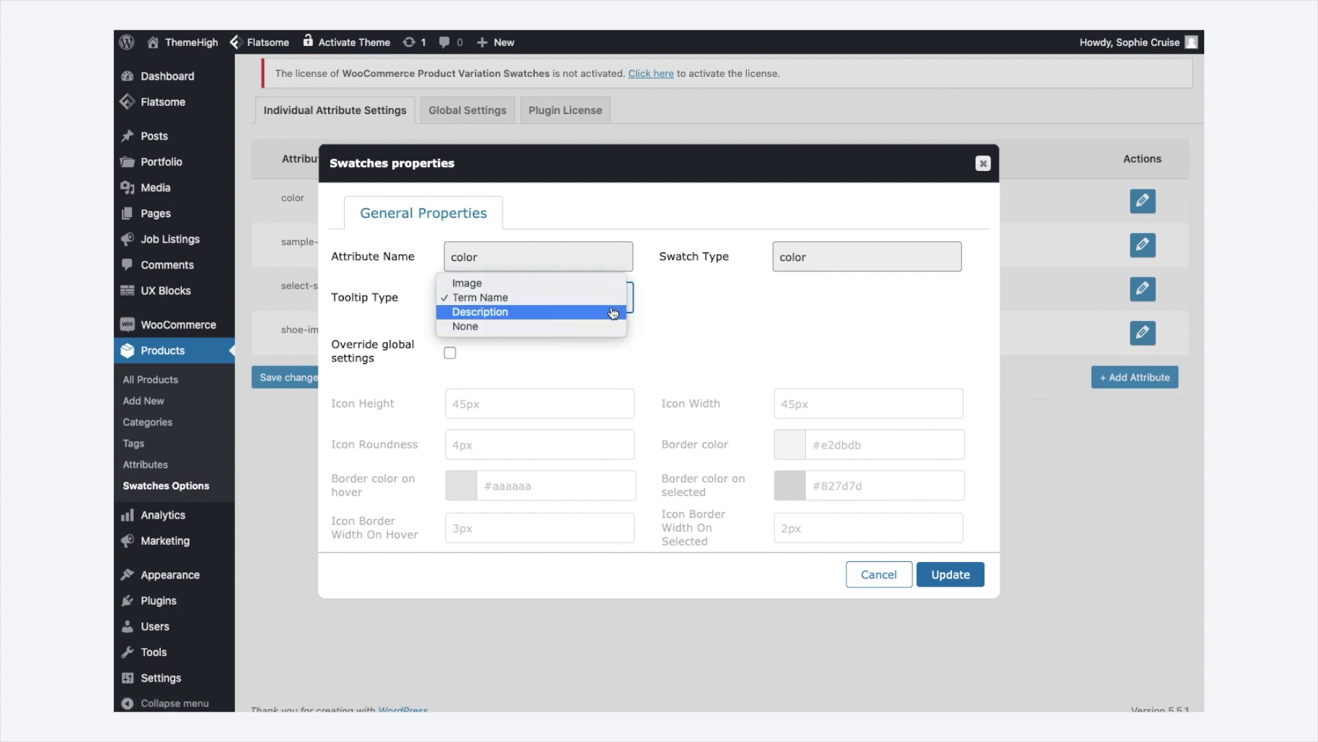
pyautogui.click(609, 284)
pyautogui.click(938, 576)
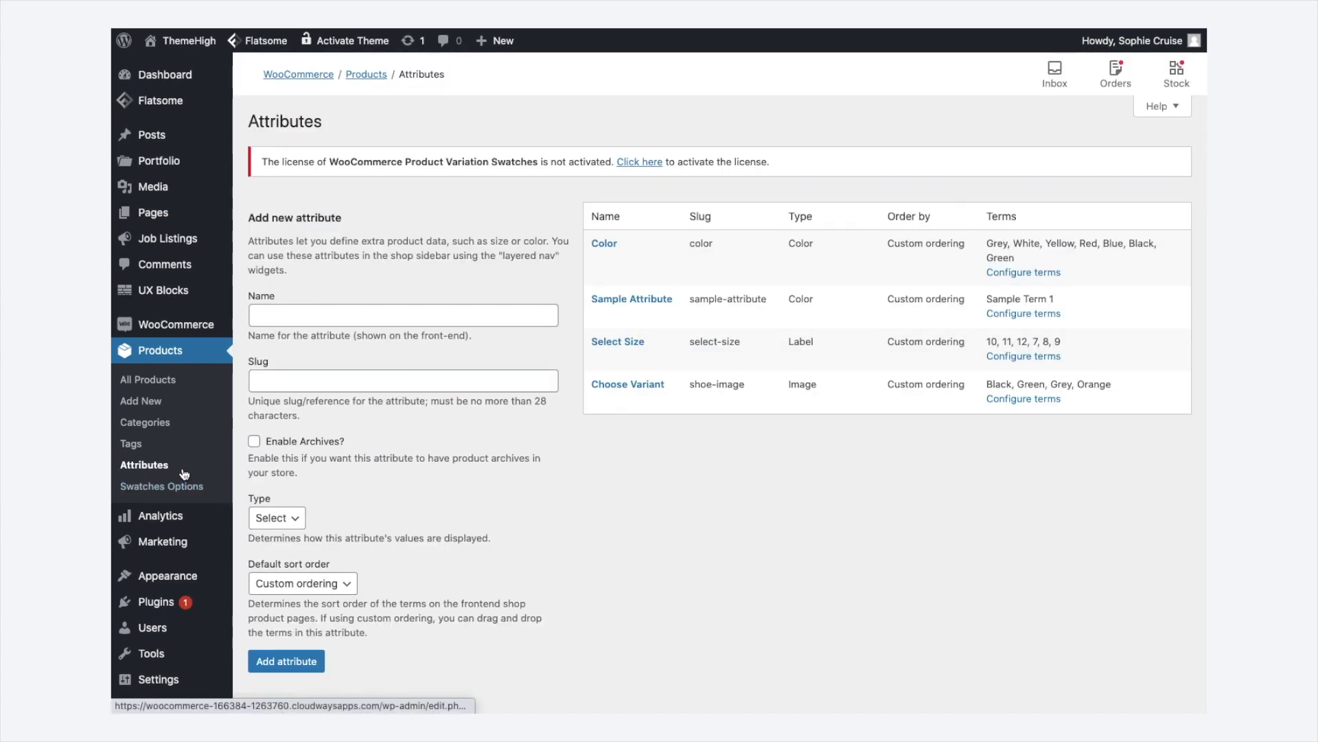
# Step: Give Sample Term 1 the tooltip description 'This is a sample Tooltip.' and save it
pyautogui.click(1008, 315)
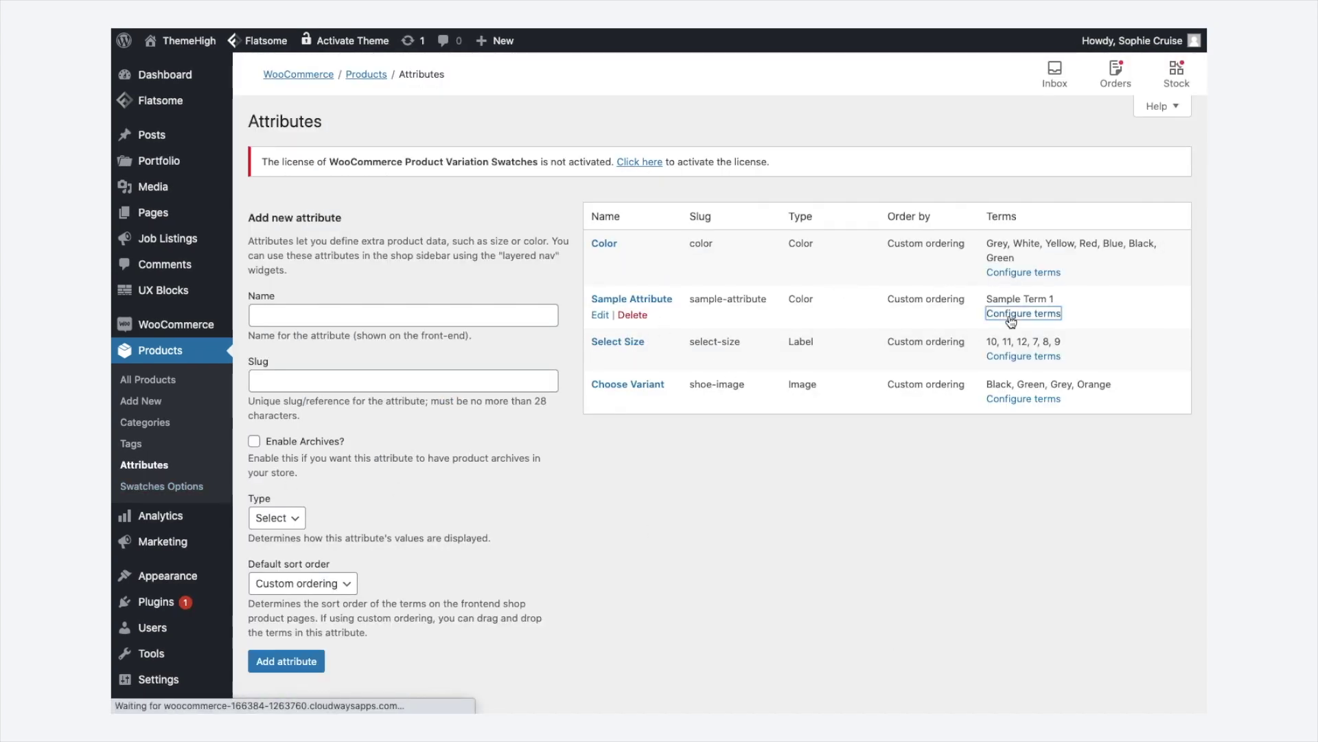
pyautogui.click(680, 306)
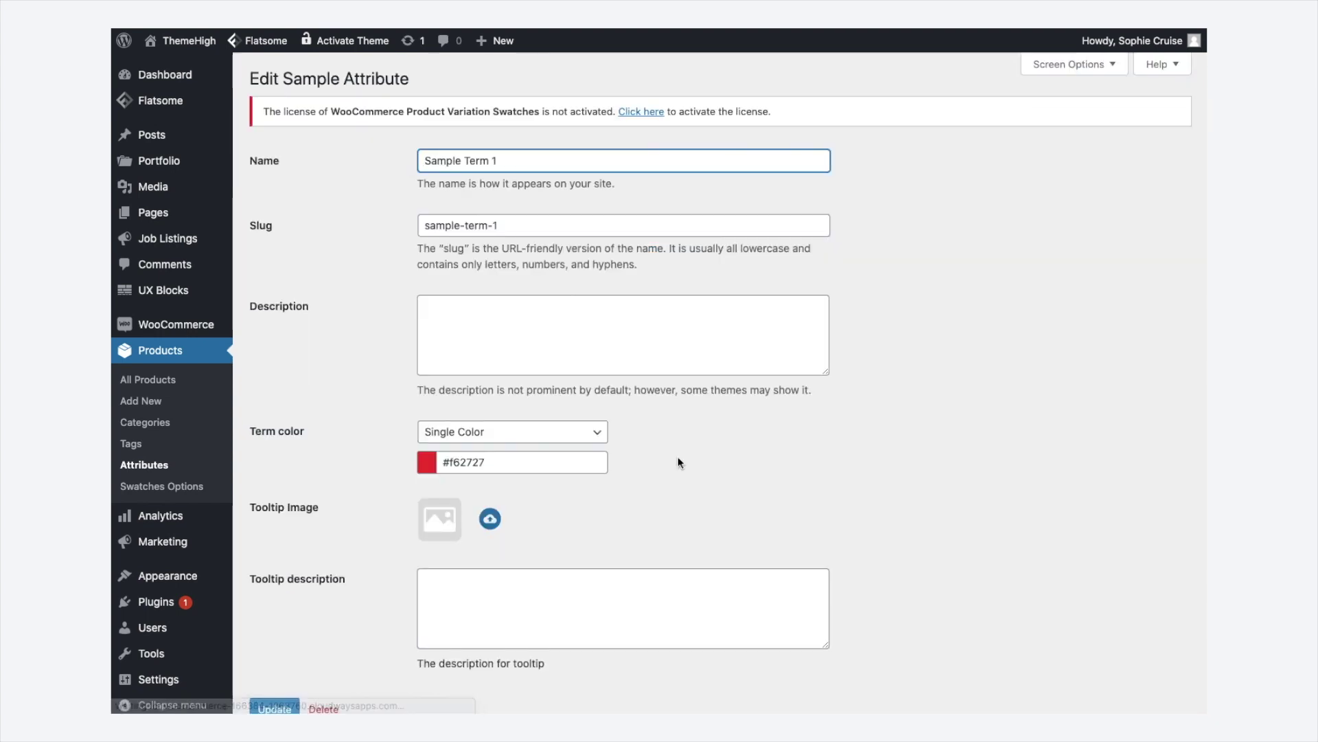
pyautogui.click(445, 589)
pyautogui.write('This is a ')
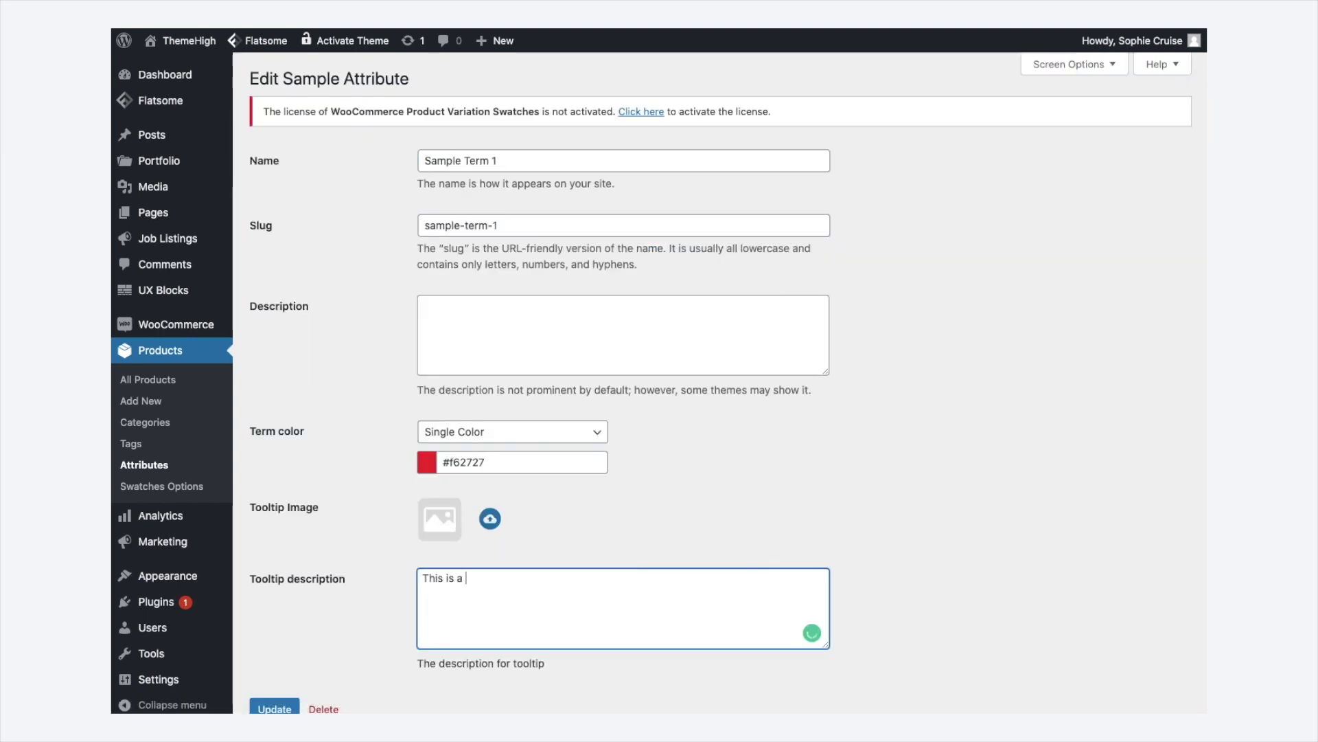
pyautogui.write('sample Tooltip.')
pyautogui.scroll(-2, 385, 634)
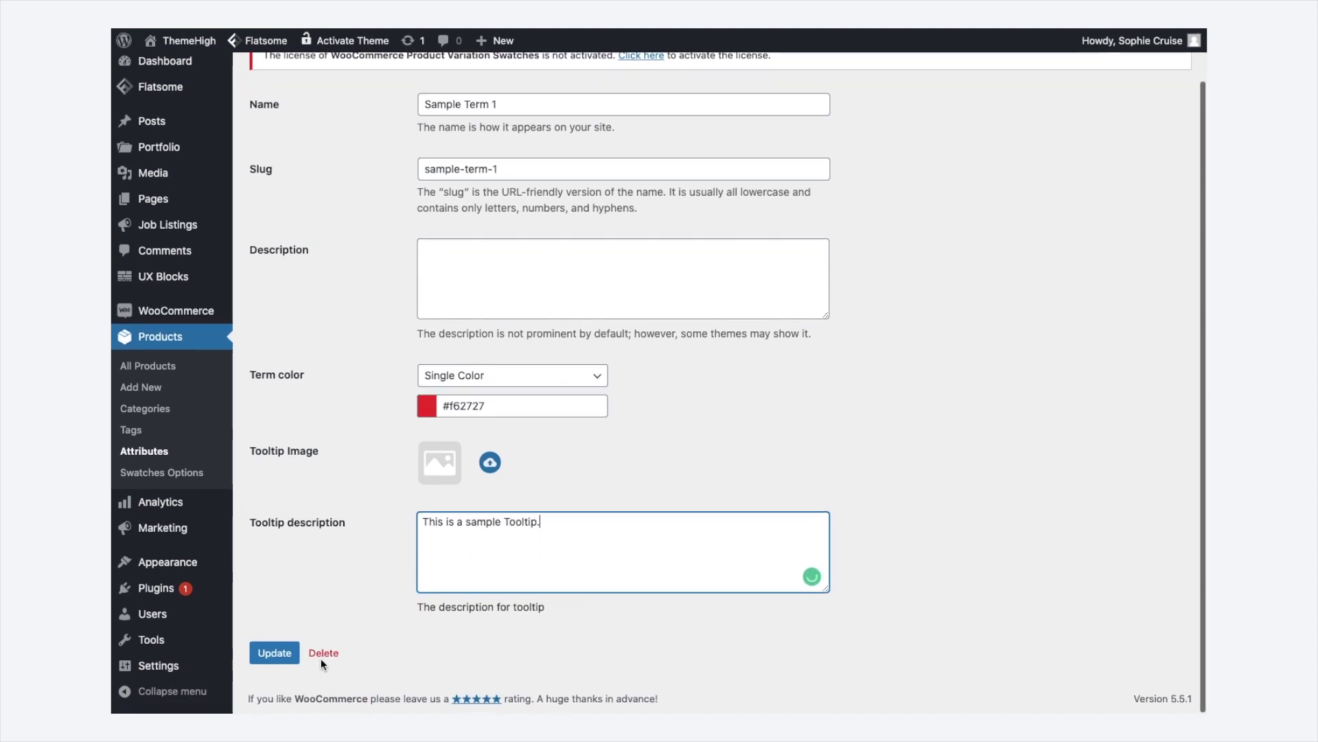
pyautogui.click(275, 653)
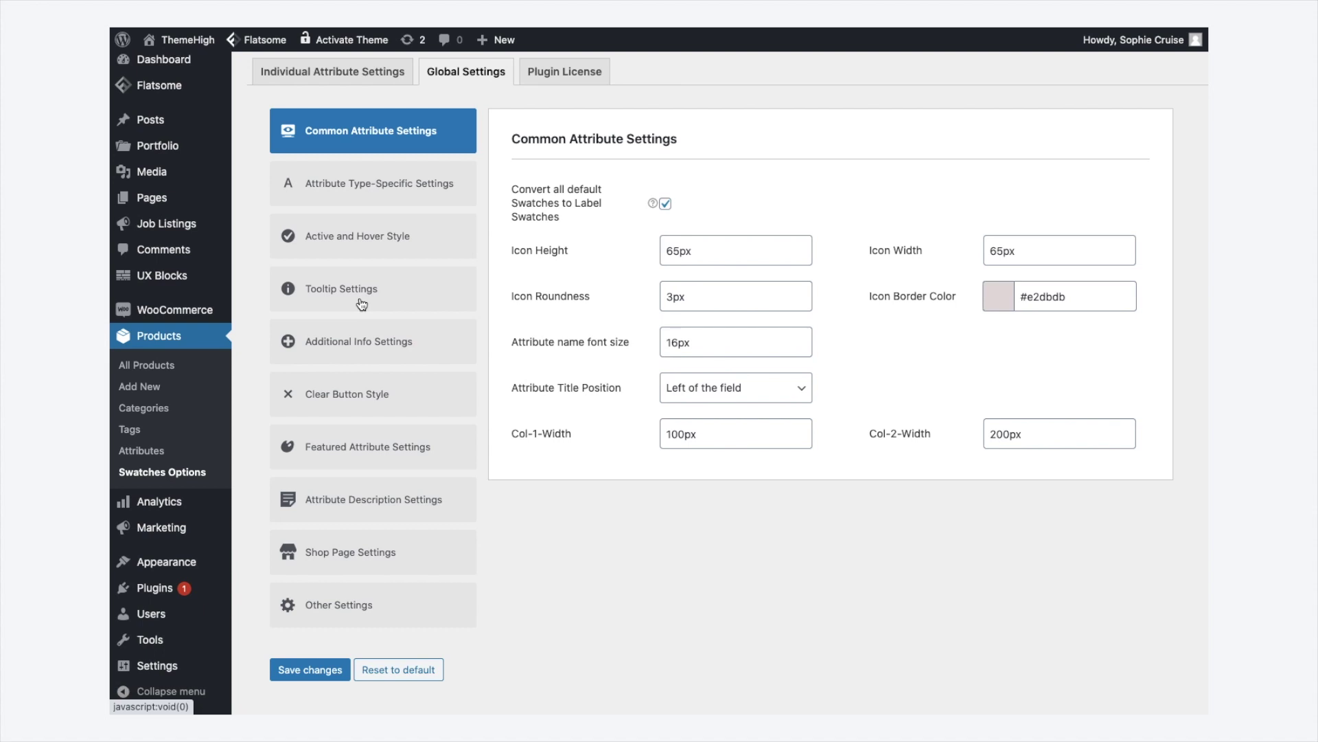
# Step: Review the tooltip image border colour, height and width settings
pyautogui.click(361, 304)
pyautogui.click(774, 216)
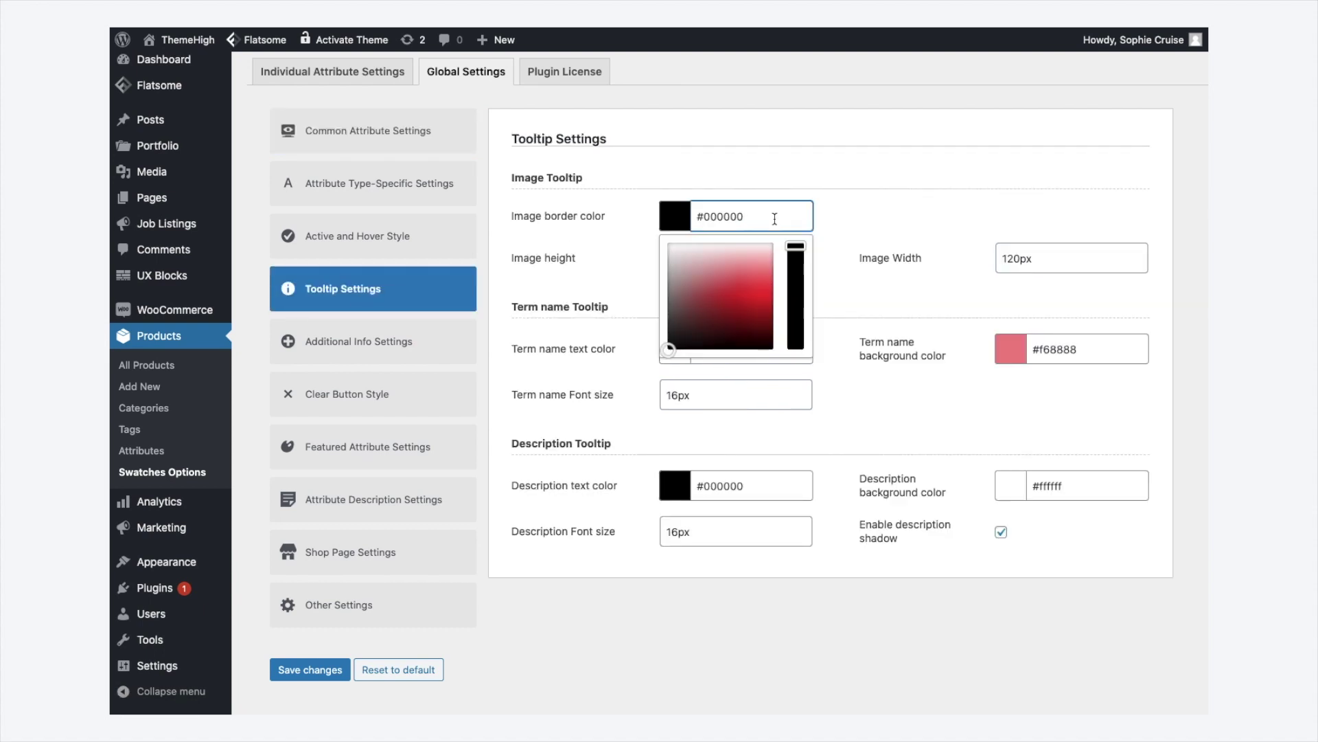
pyautogui.click(854, 213)
pyautogui.click(792, 254)
pyautogui.click(1050, 256)
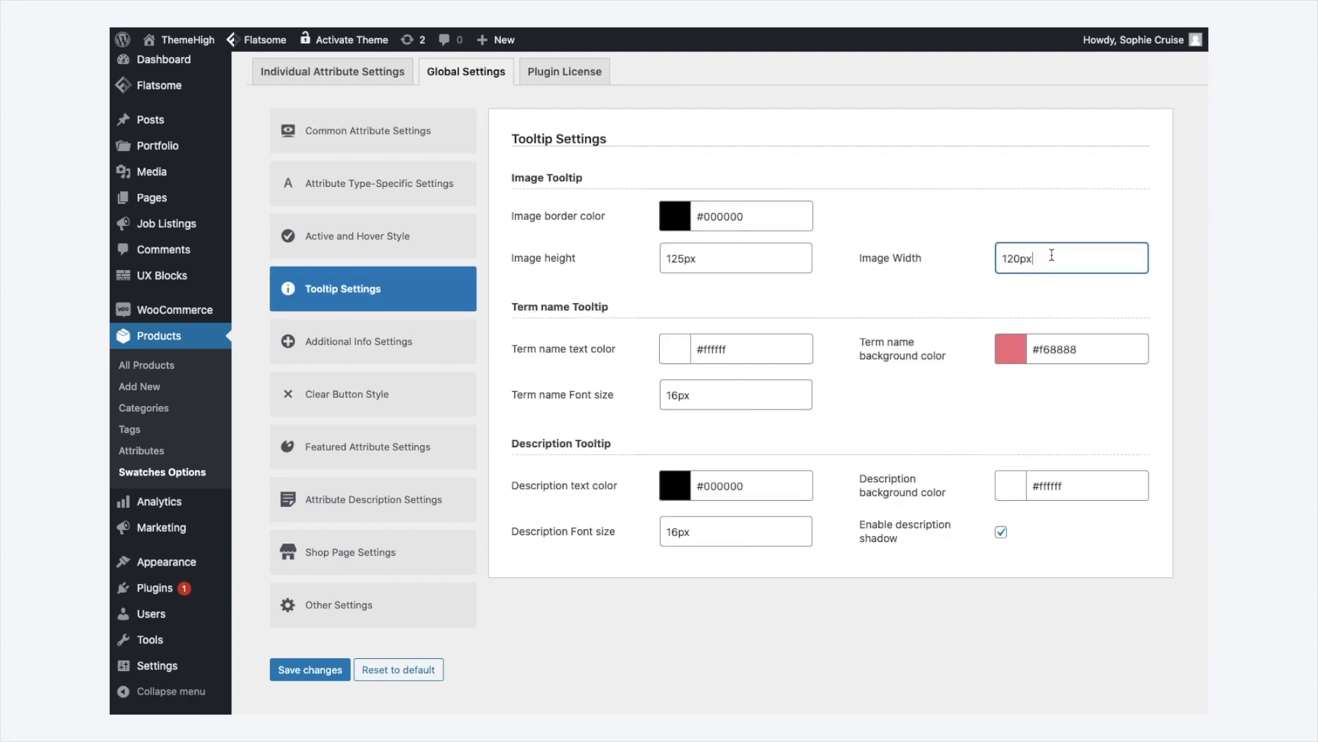
# Step: Check the term name and description tooltip styling and turn off the description shadow
pyautogui.click(804, 349)
pyautogui.click(1090, 353)
pyautogui.click(749, 397)
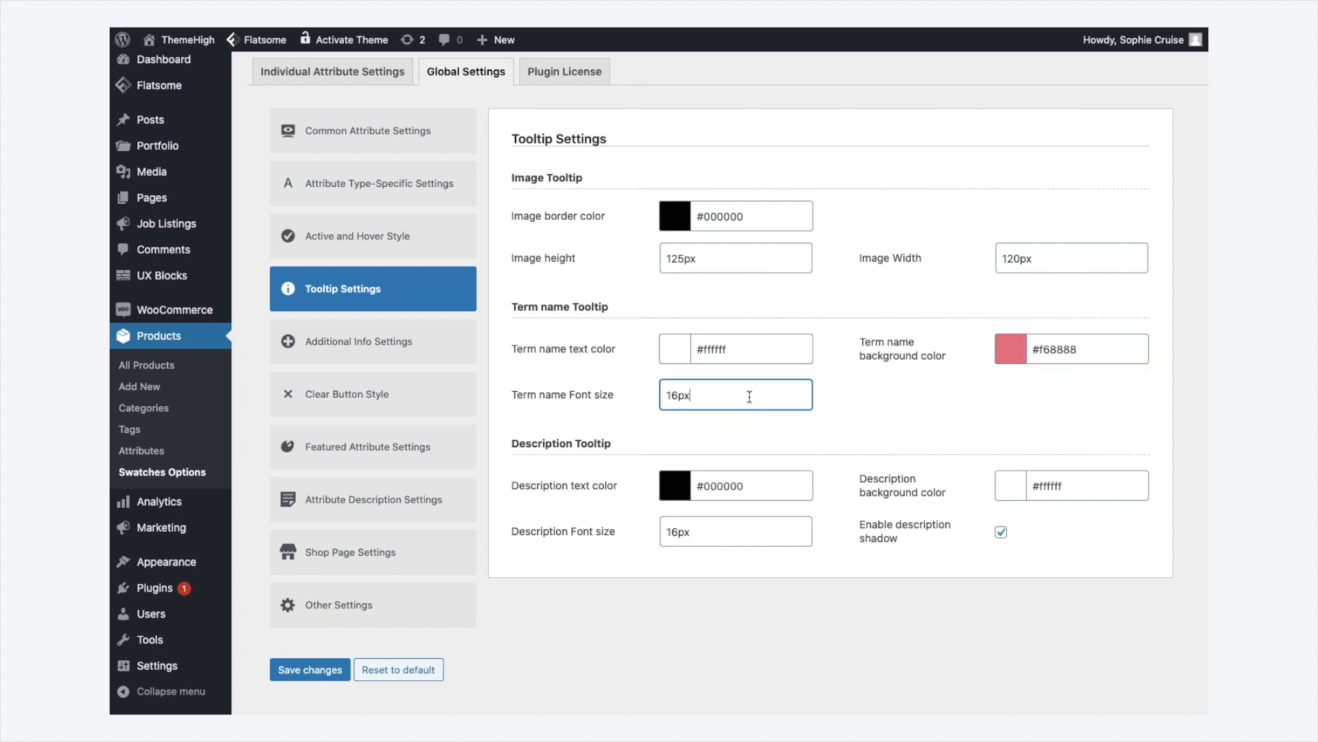
pyautogui.click(761, 482)
pyautogui.click(1083, 481)
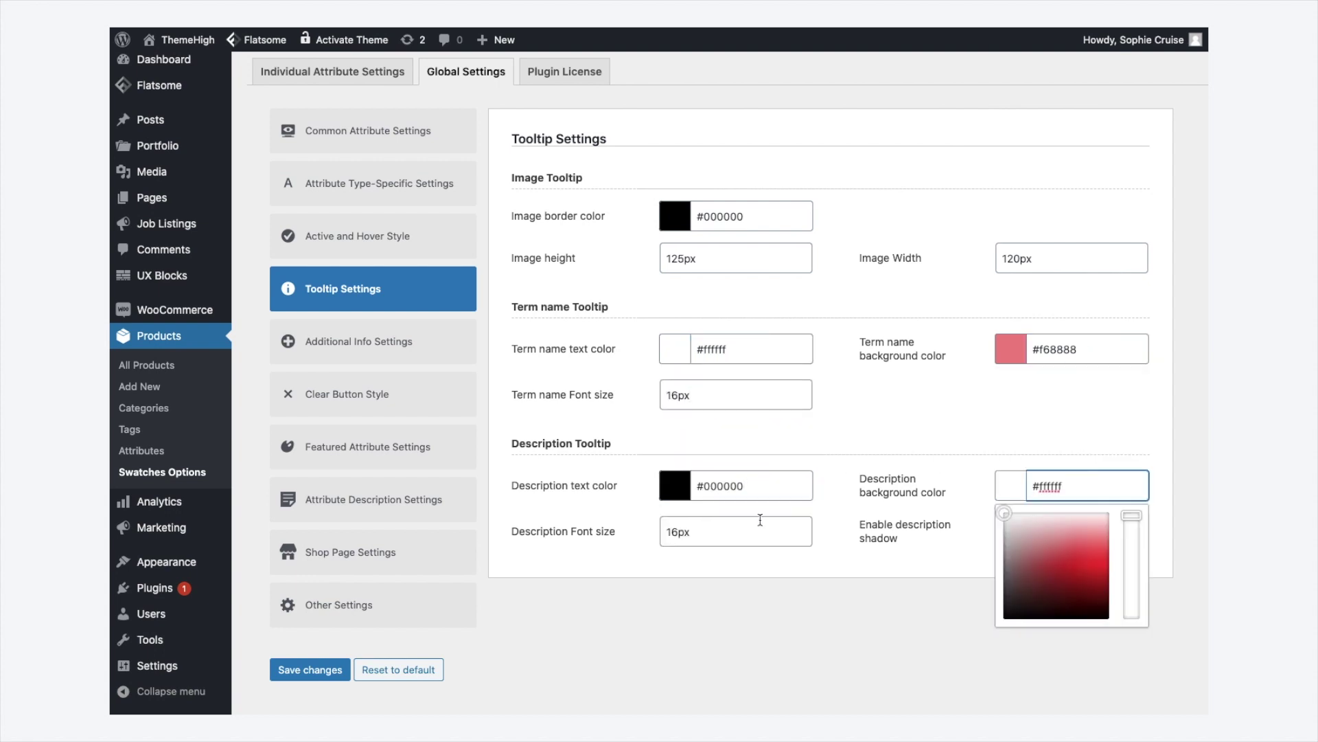
pyautogui.click(760, 520)
pyautogui.click(1002, 535)
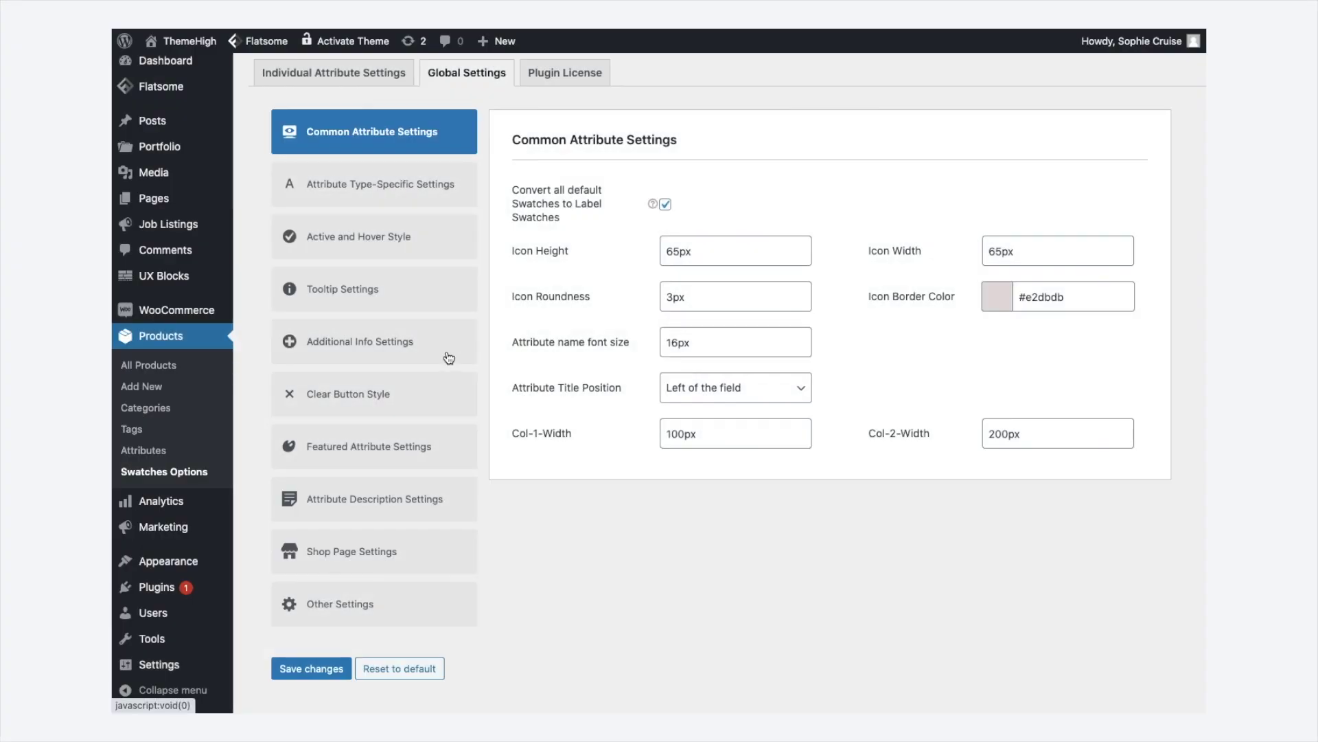
pyautogui.click(447, 355)
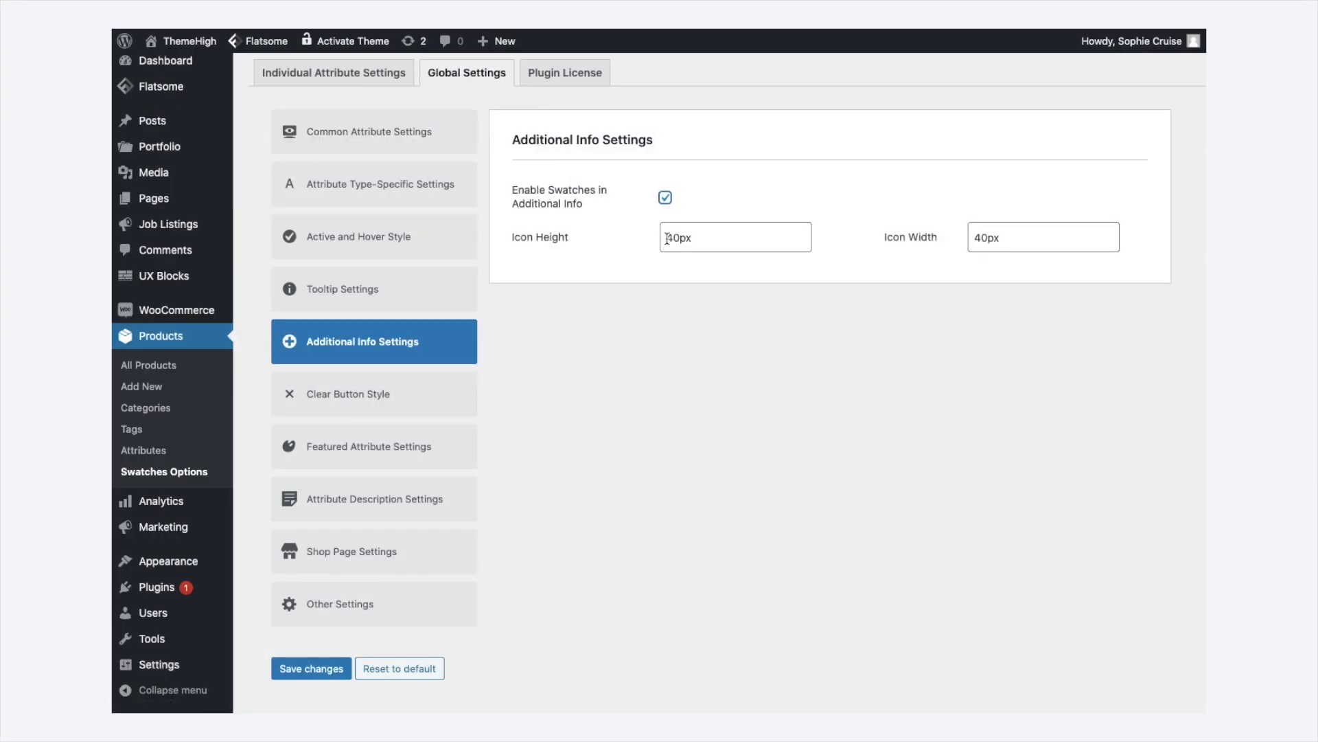
# Step: Review the Additional Info icon height and width unchanged, then bring up Clear Button Style settings
pyautogui.click(737, 231)
pyautogui.click(1045, 239)
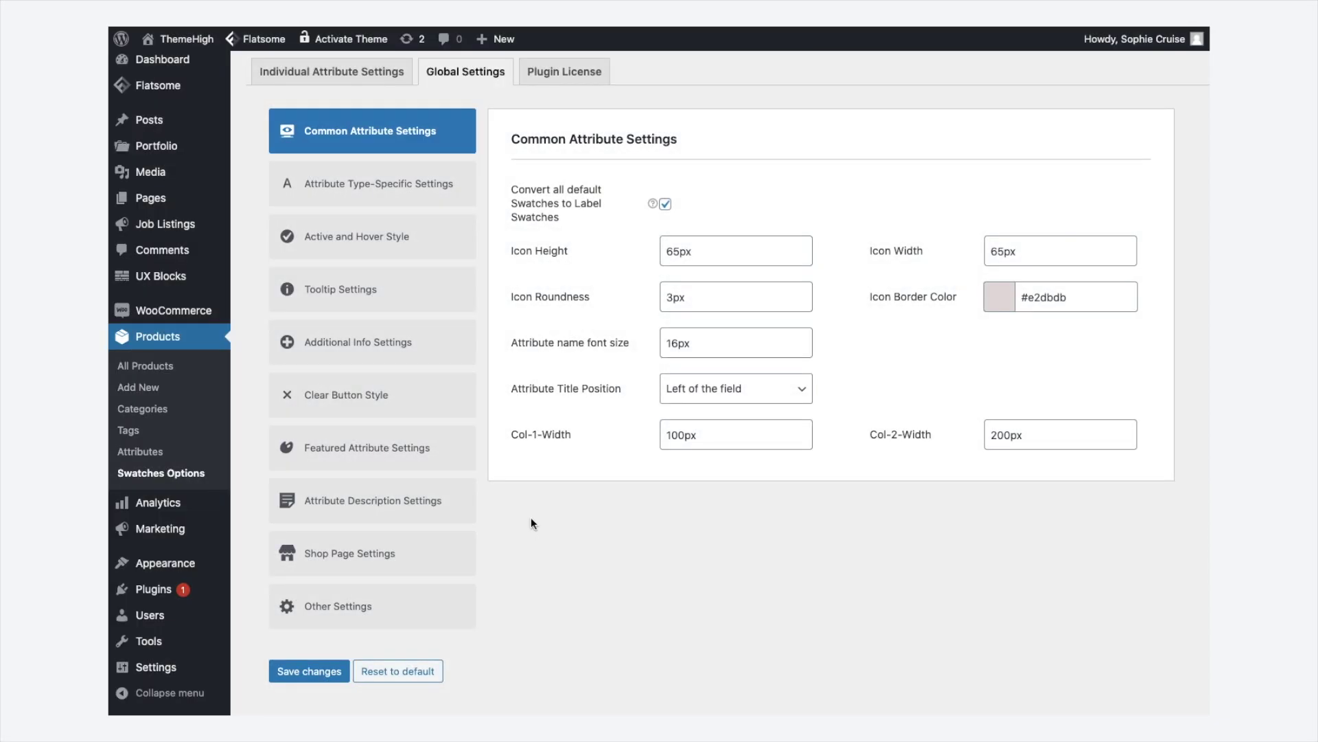
pyautogui.click(413, 410)
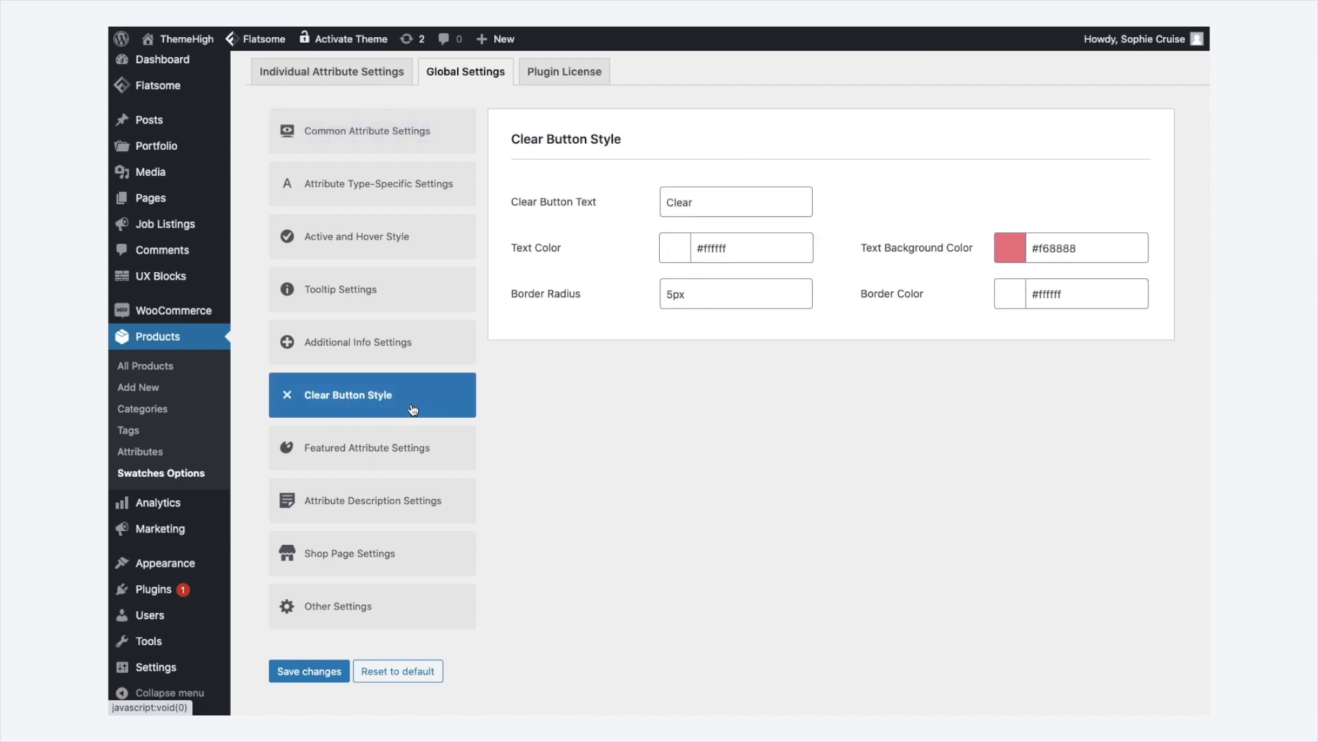
# Step: Review the Clear Button Style text, text and background colours, border radius and border colour without changes
pyautogui.click(746, 208)
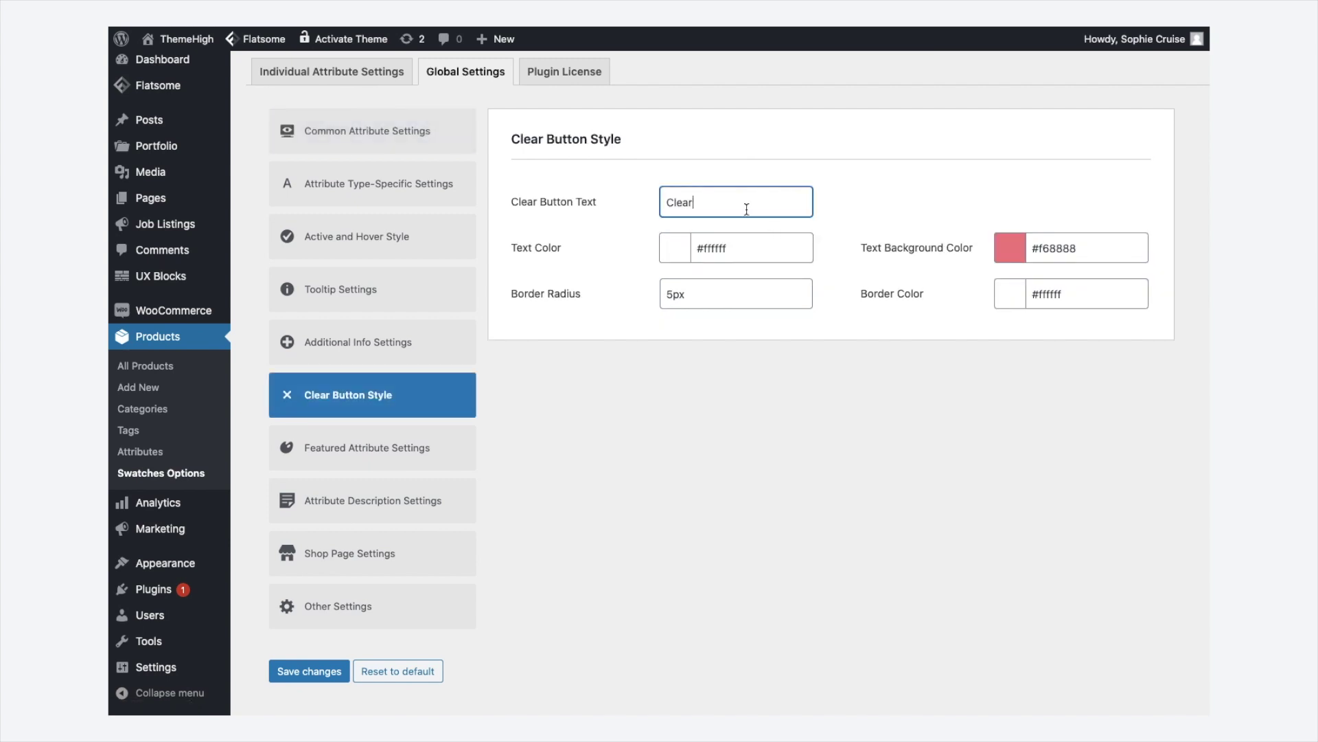
pyautogui.click(741, 248)
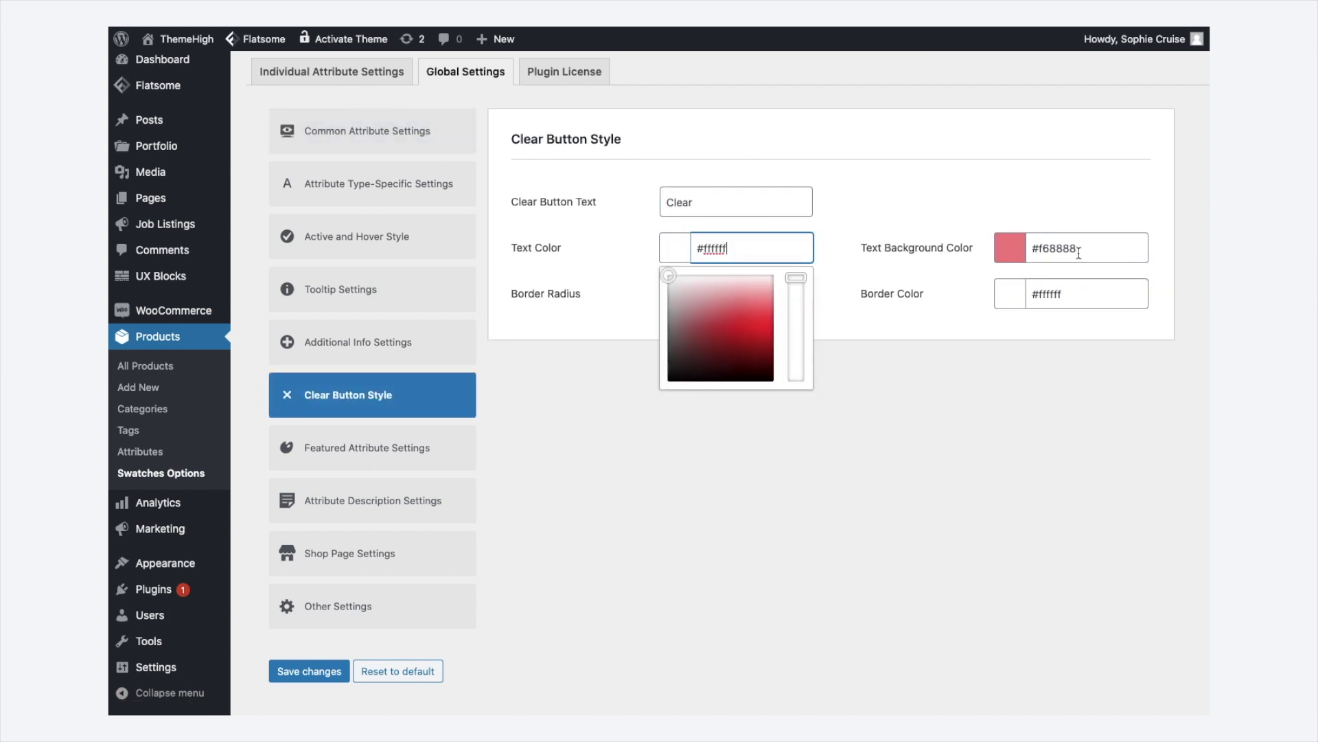
pyautogui.click(1081, 249)
pyautogui.click(795, 292)
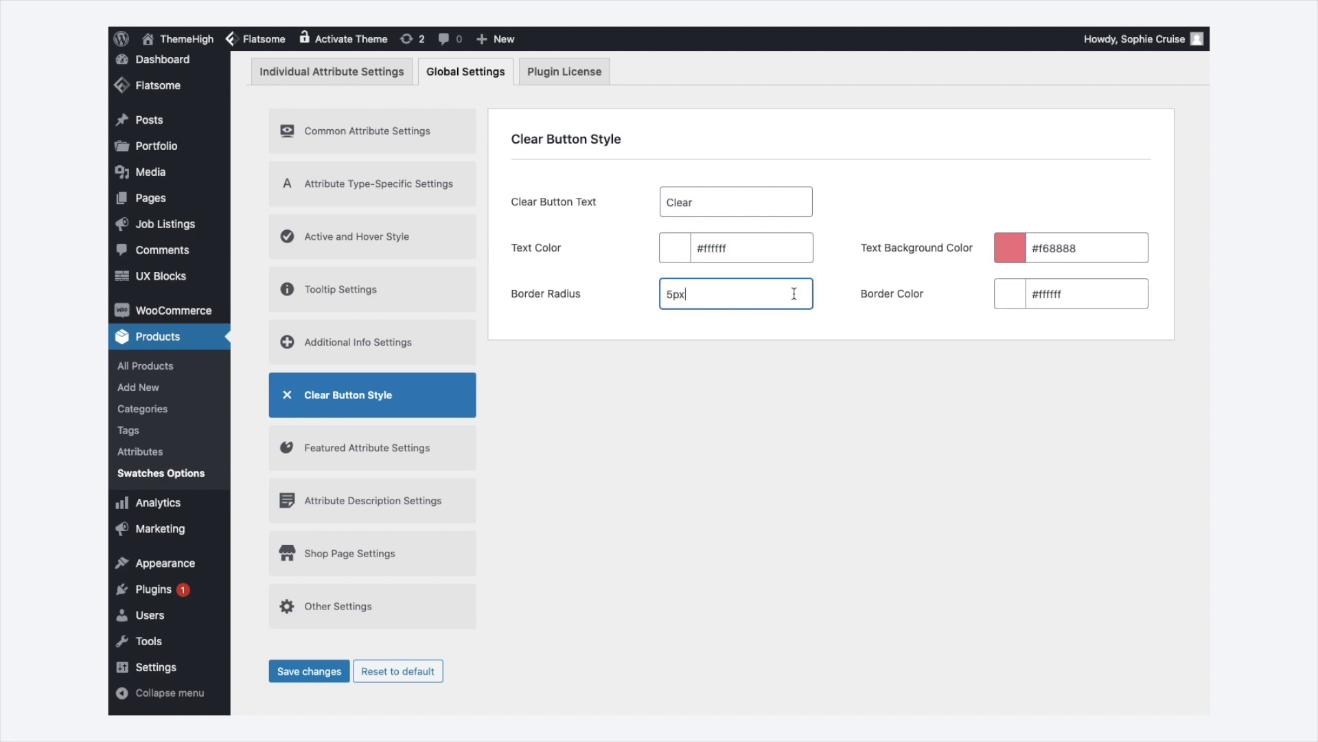
pyautogui.click(1081, 294)
pyautogui.click(801, 414)
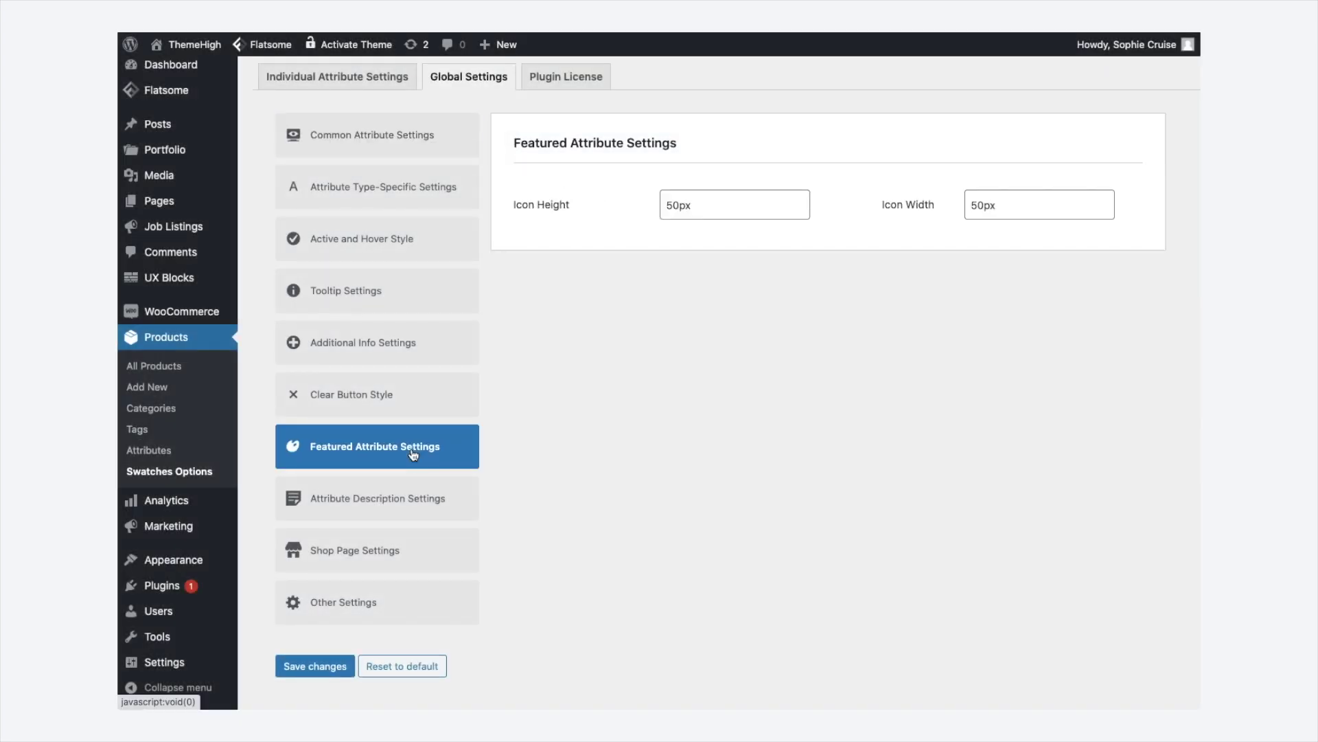
# Step: Check the 50px Featured Attribute icon height and width, then show Attribute Description Settings
pyautogui.click(743, 206)
pyautogui.click(1024, 213)
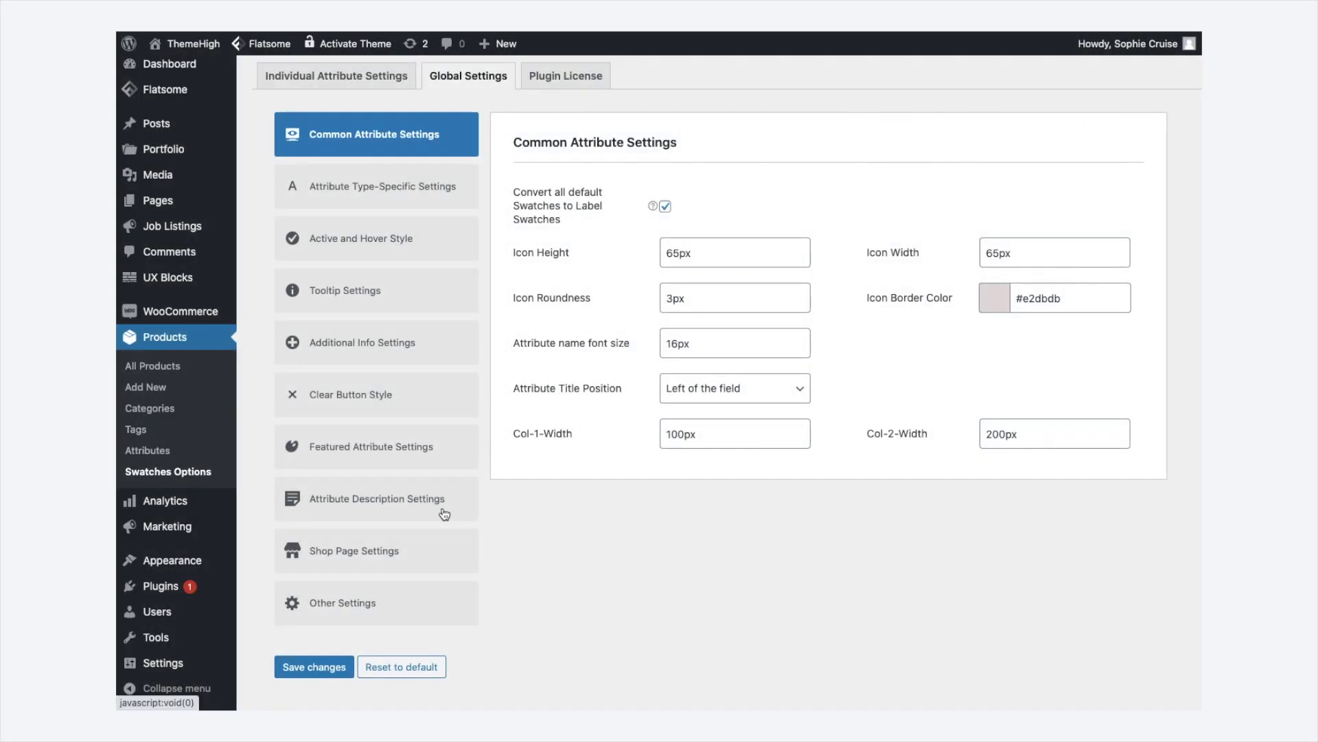
pyautogui.click(443, 508)
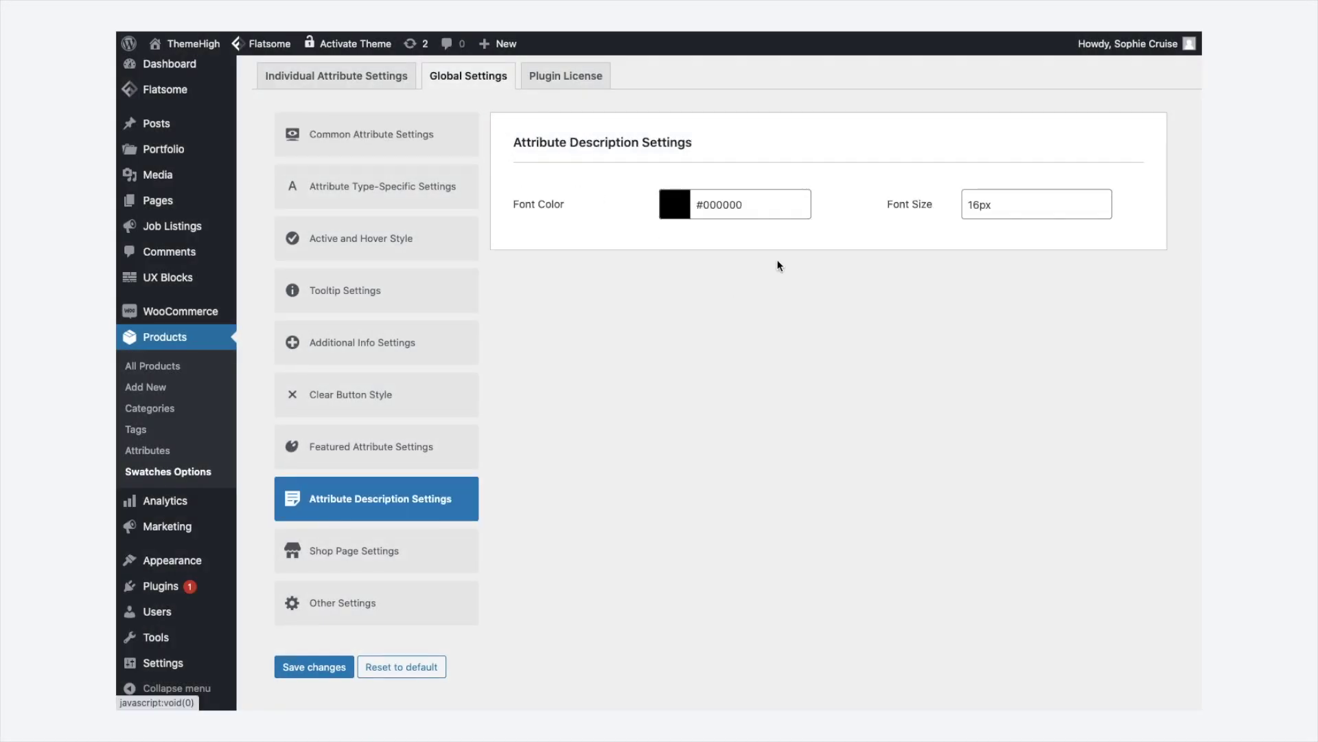
# Step: Check the attribute description font colour #000000 and 16px font size, leaving both unchanged
pyautogui.click(767, 205)
pyautogui.click(888, 199)
pyautogui.click(1008, 207)
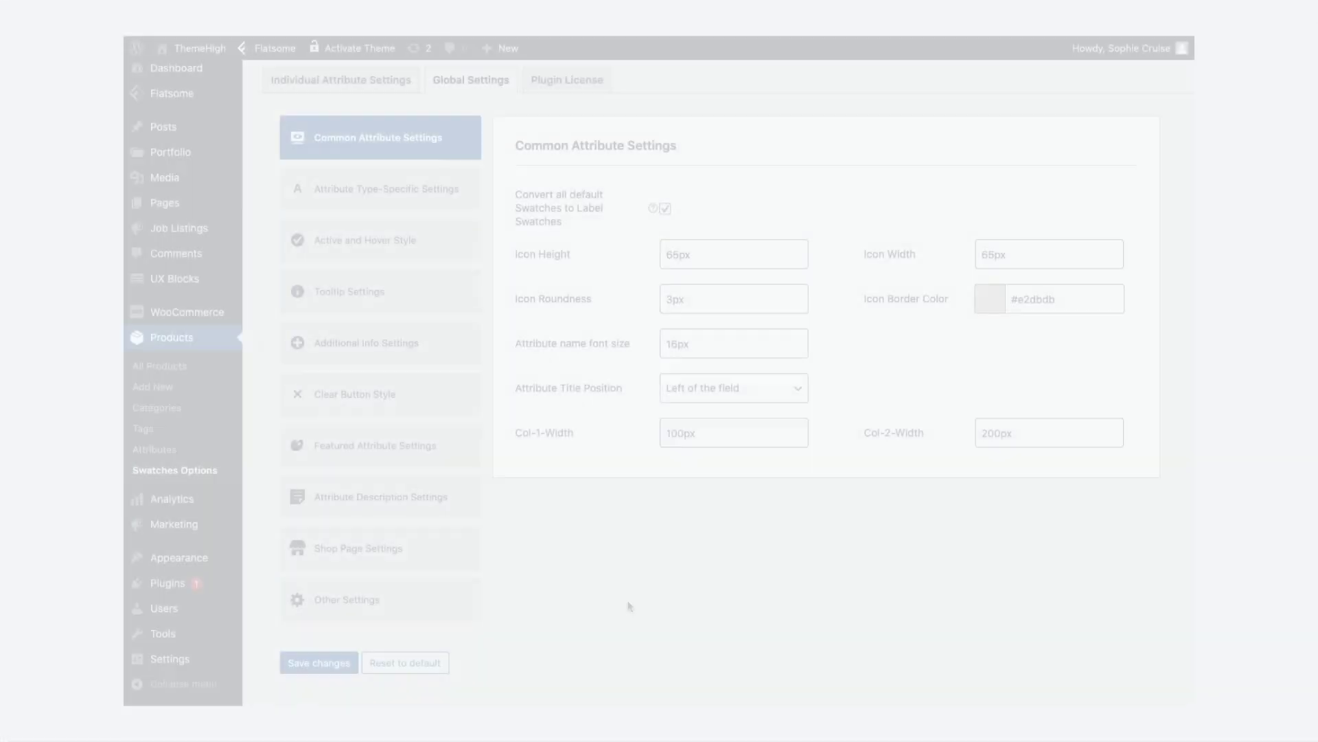
# Step: In Shop Page Settings, keep swatches, tooltips, stocks-left label and variable product images enabled
pyautogui.click(447, 555)
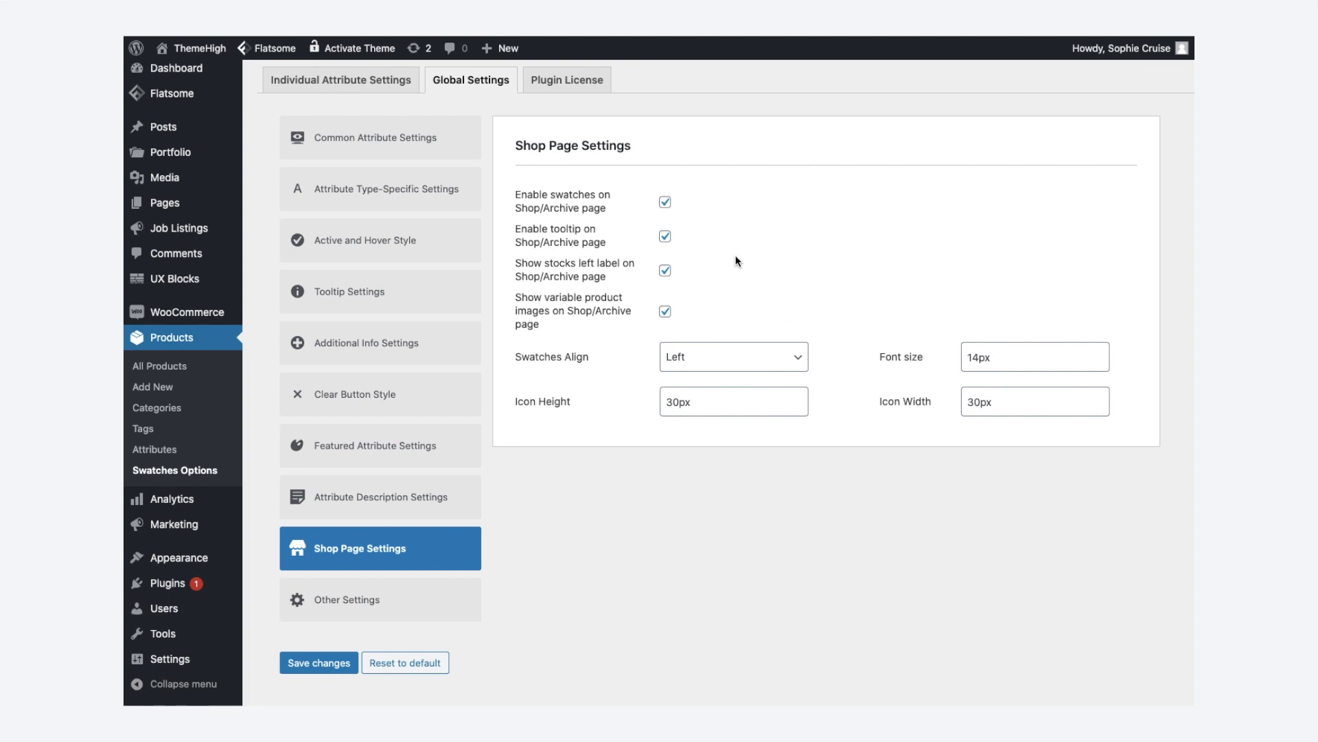
pyautogui.click(666, 203)
pyautogui.click(666, 237)
pyautogui.click(666, 271)
pyautogui.click(665, 313)
# Step: Keep shop swatches aligned Left and the shop page icon height and width at 30px
pyautogui.click(710, 357)
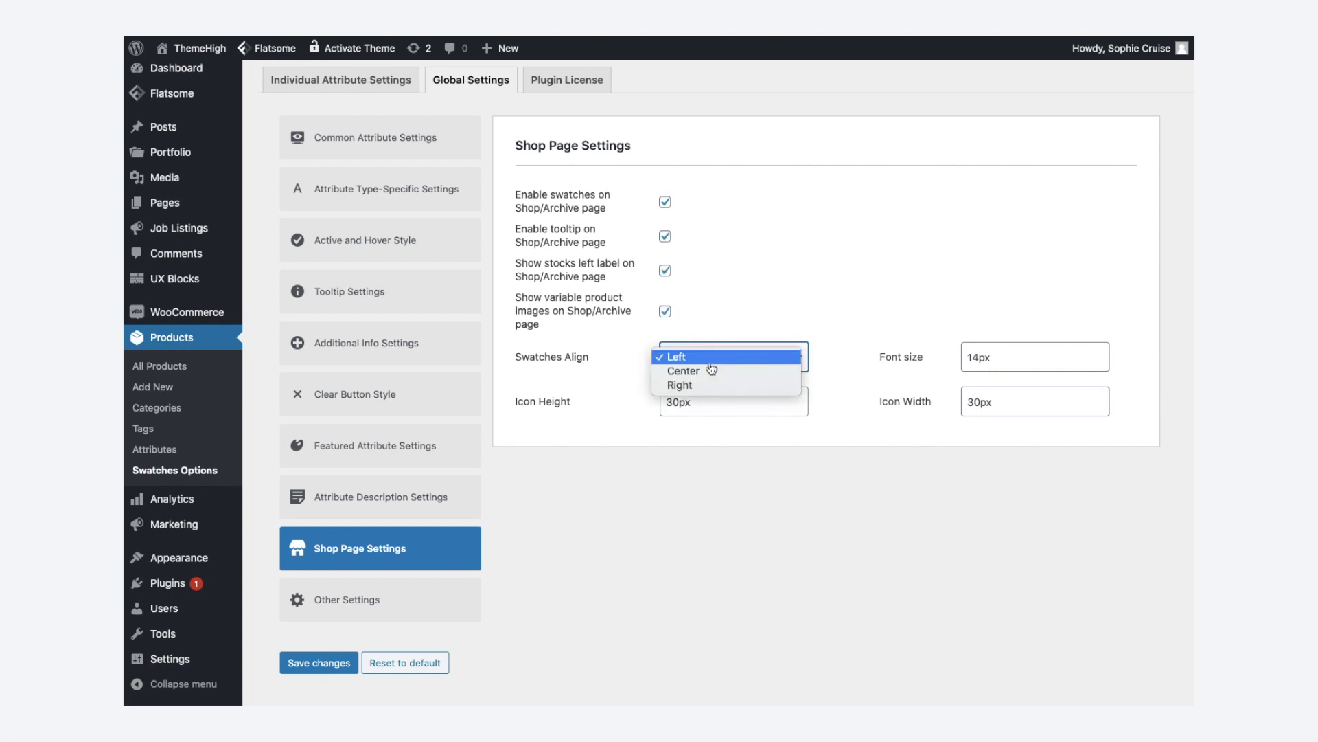
pyautogui.click(855, 349)
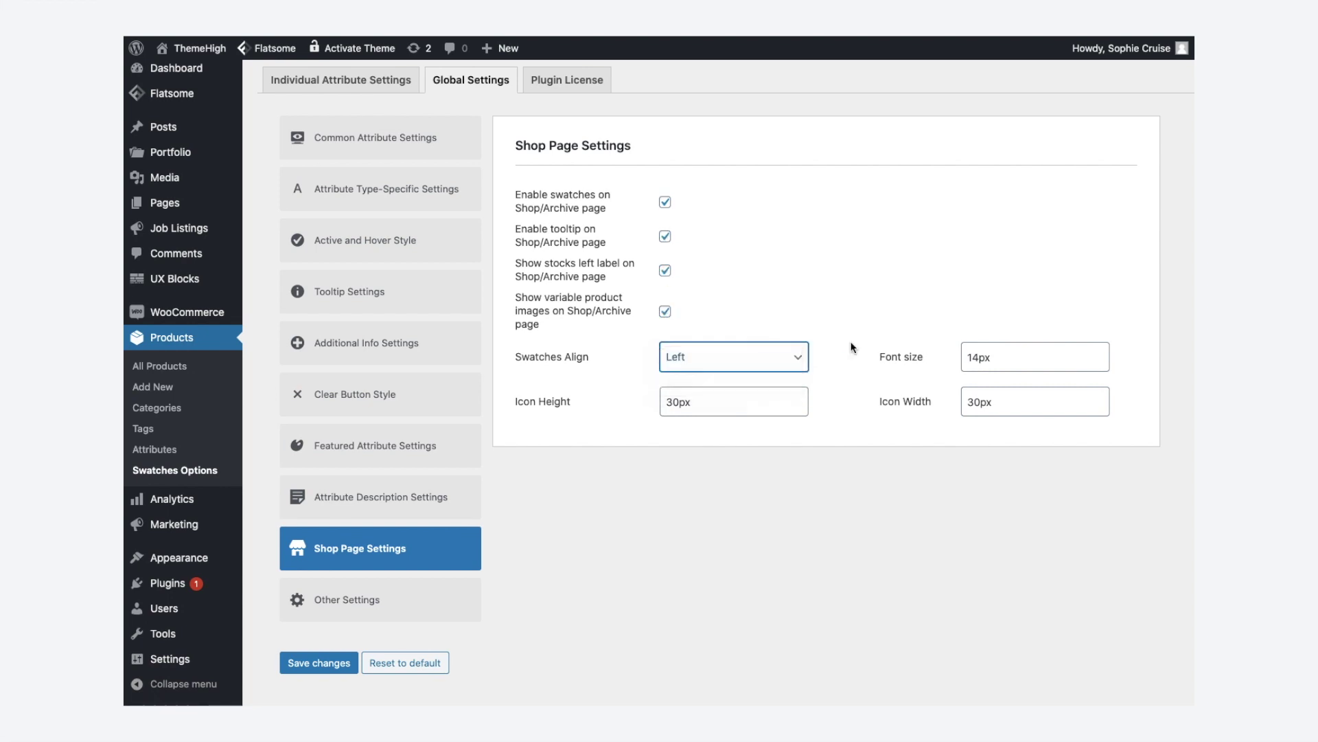
pyautogui.click(754, 397)
pyautogui.click(1003, 401)
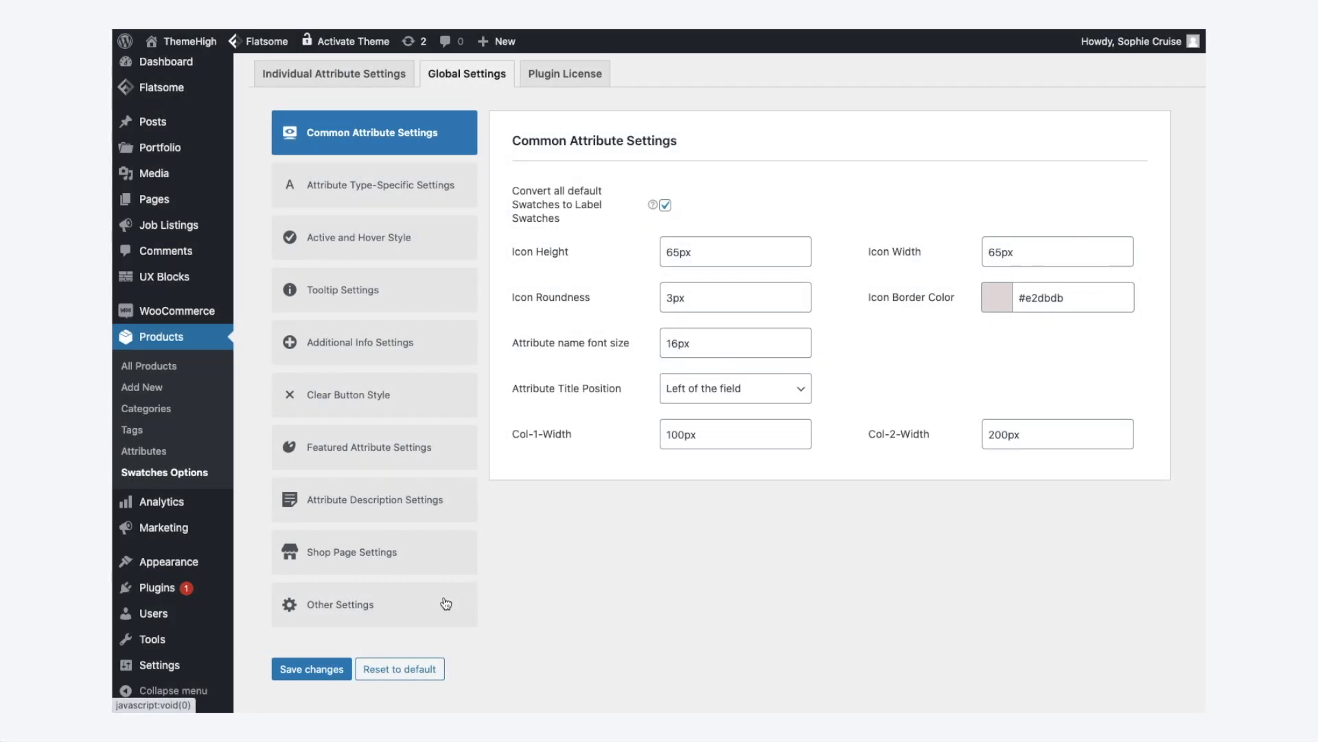
# Step: Disable the swatches plugin stylesheet in Other Settings, keeping the minimum stocks-left alert at 5
pyautogui.click(419, 611)
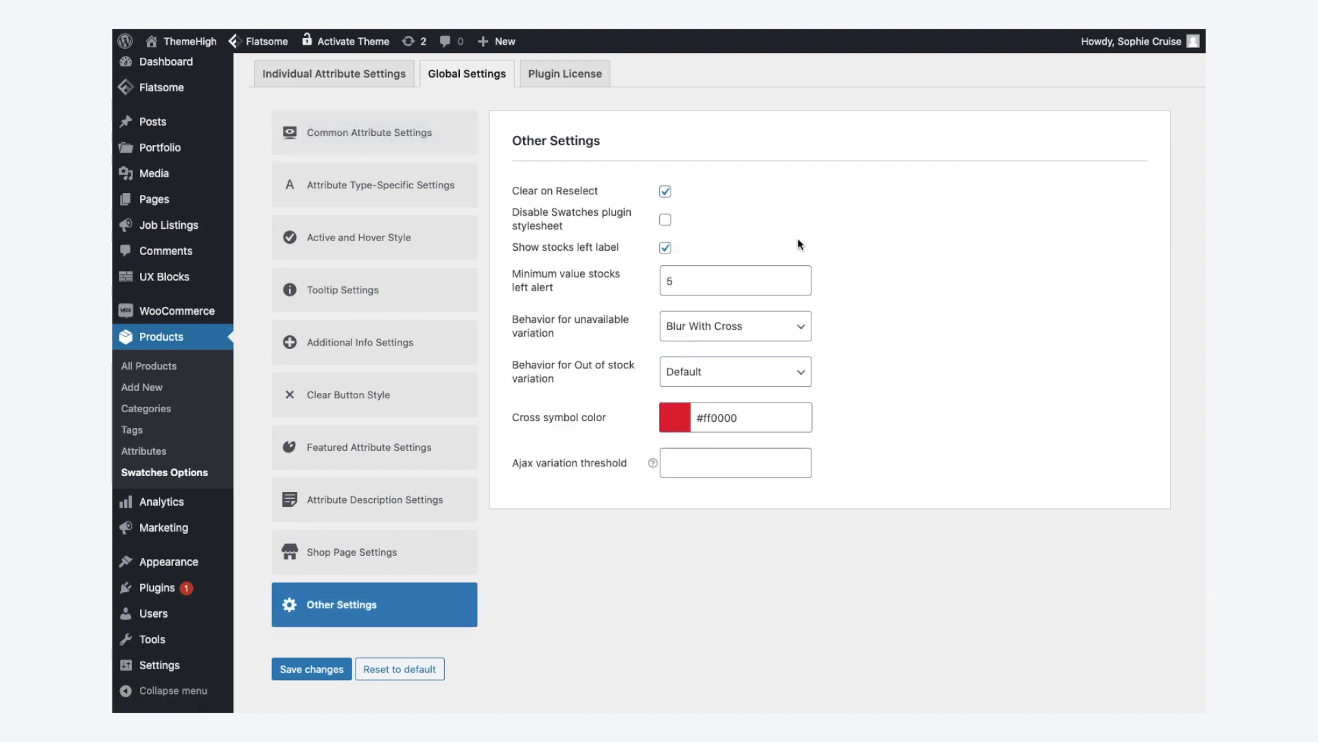
pyautogui.click(665, 220)
pyautogui.click(685, 285)
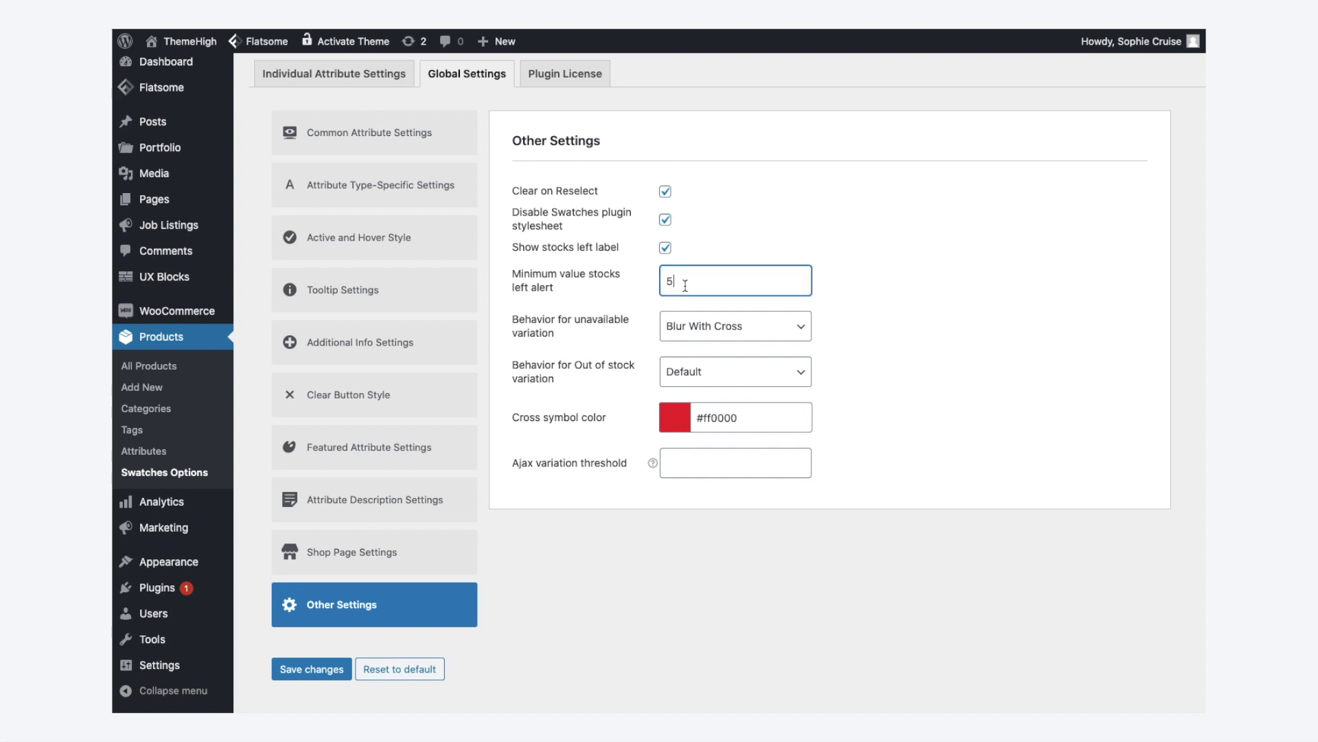
# Step: Keep Blur With Cross for unavailable variations and Default for out-of-stock variations
pyautogui.click(710, 331)
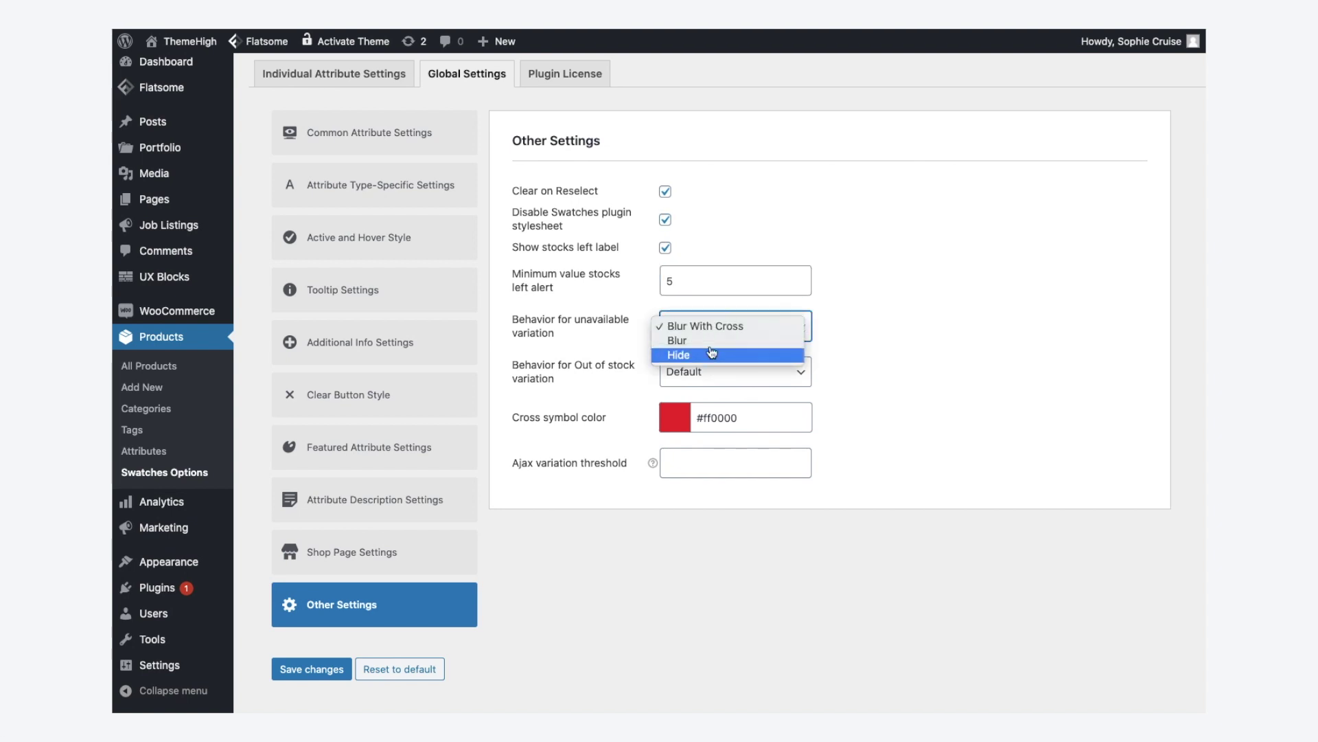
pyautogui.click(863, 343)
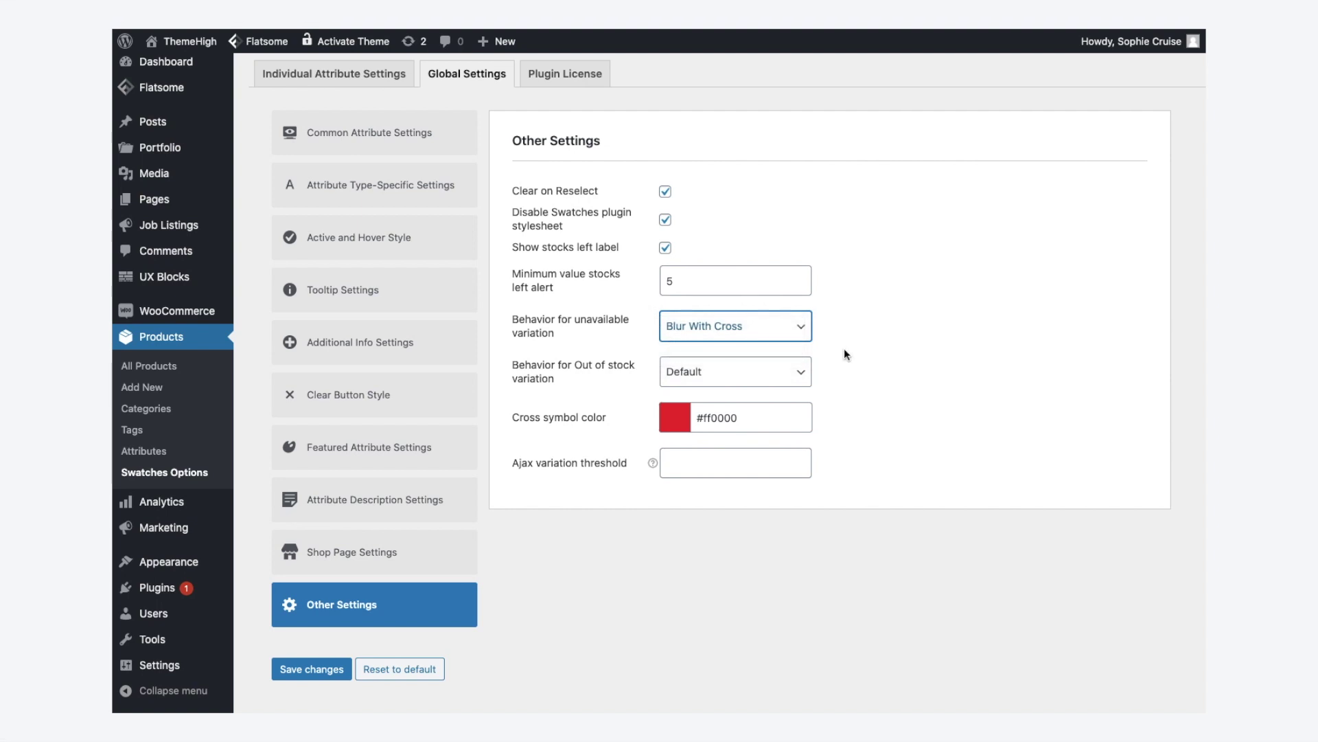
pyautogui.click(780, 377)
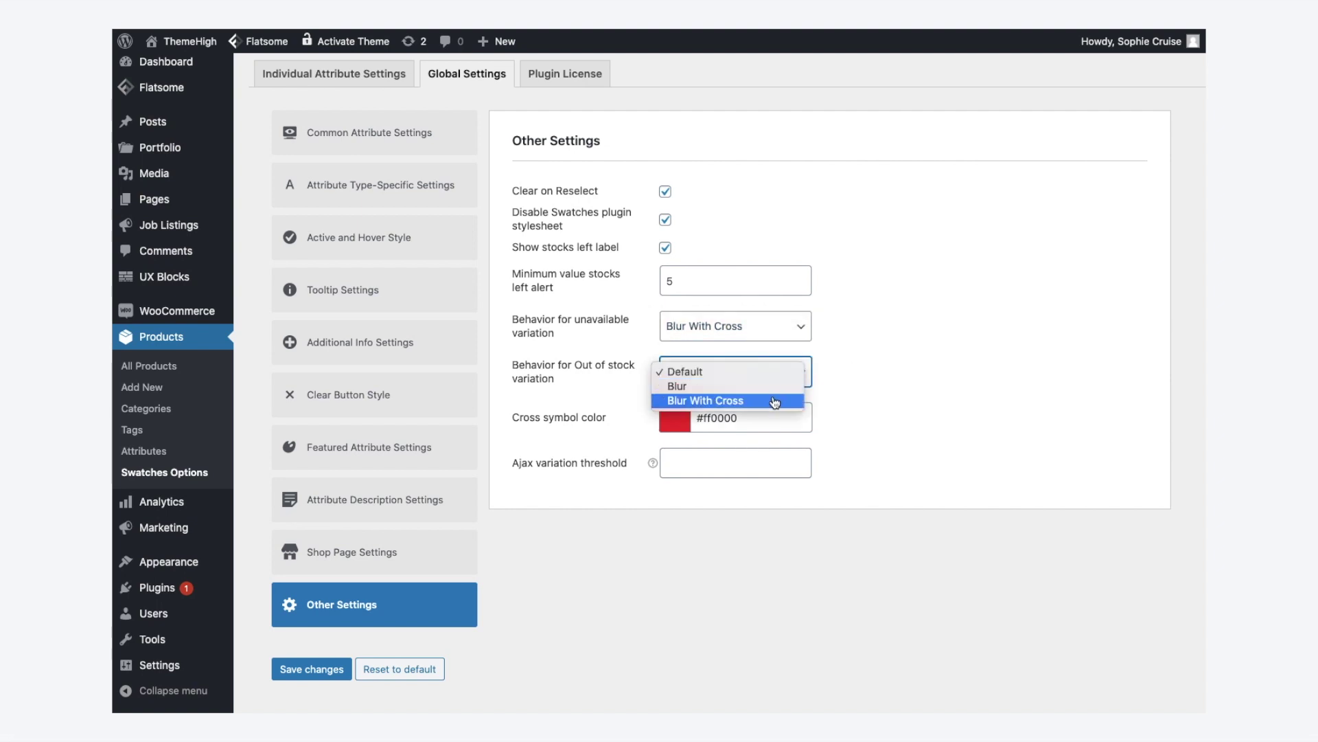
pyautogui.click(848, 458)
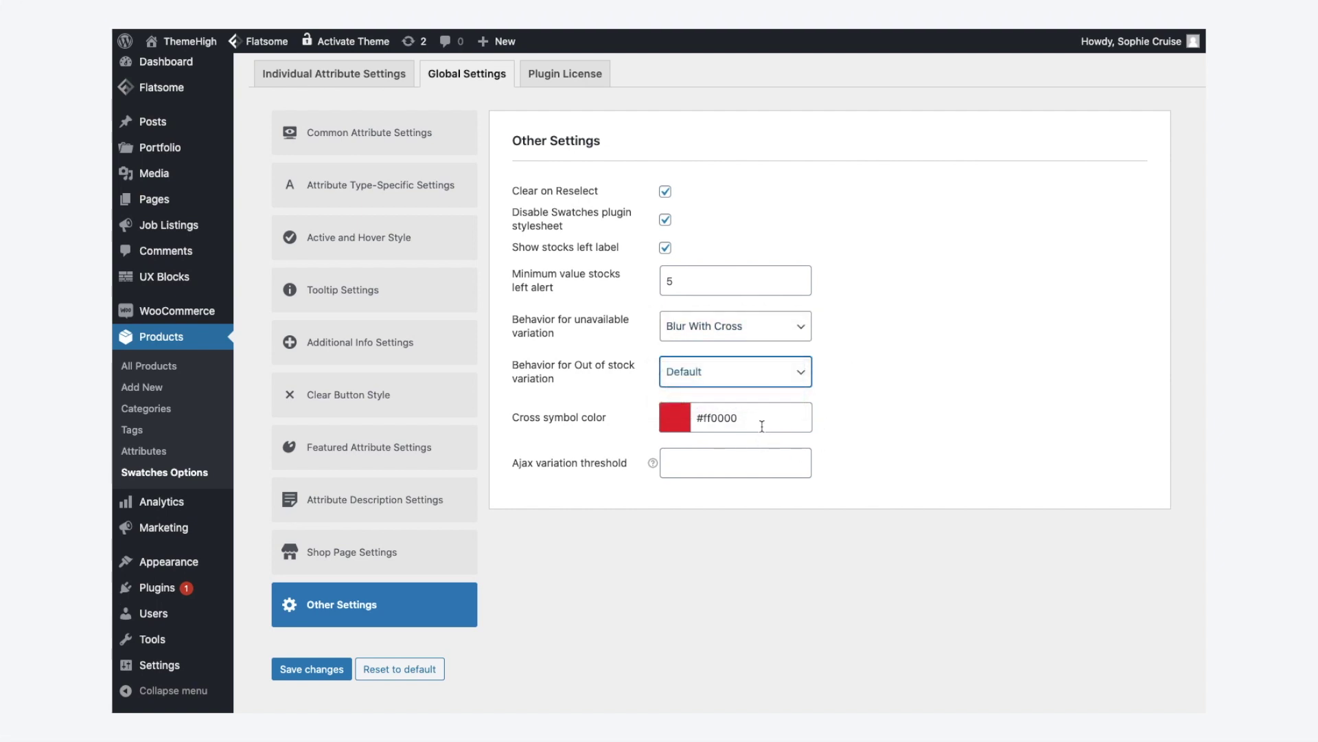
# Step: Keep the #ff0000 cross symbol colour and leave the Ajax variation threshold empty
pyautogui.click(761, 422)
pyautogui.click(845, 418)
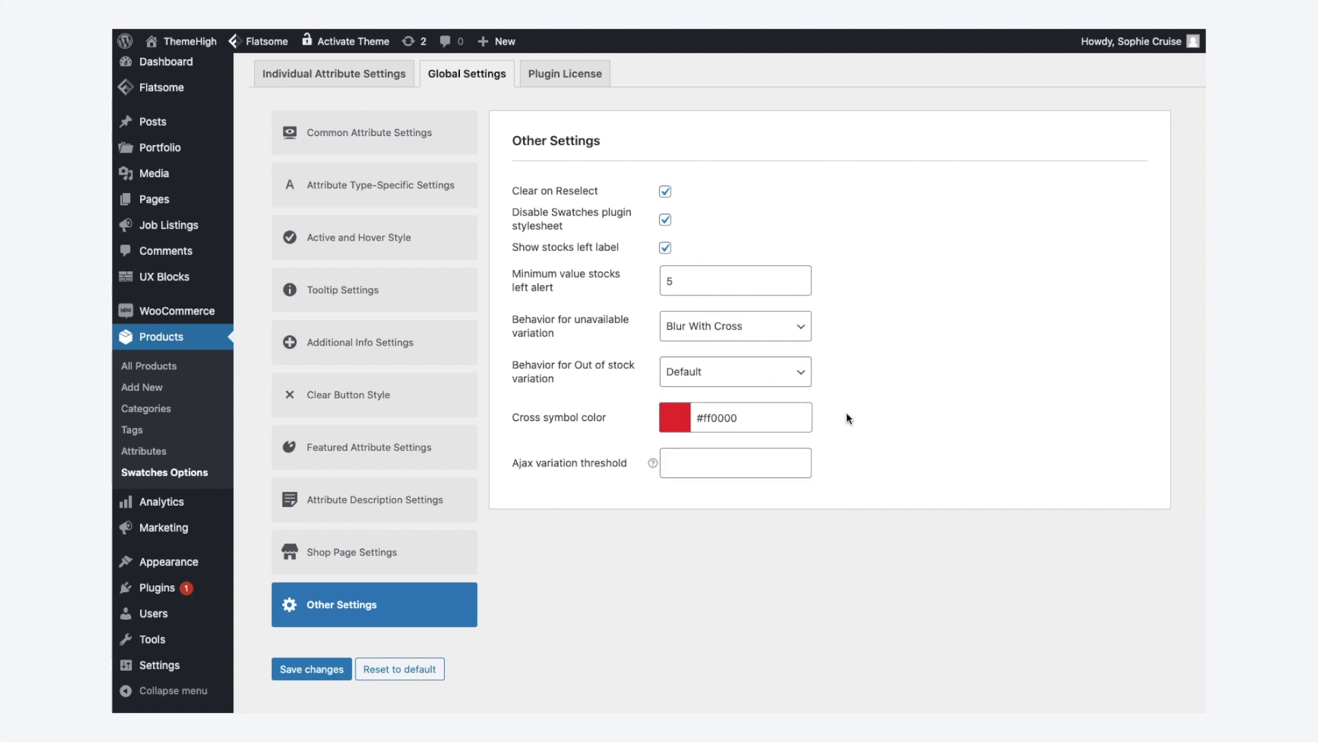
pyautogui.click(769, 463)
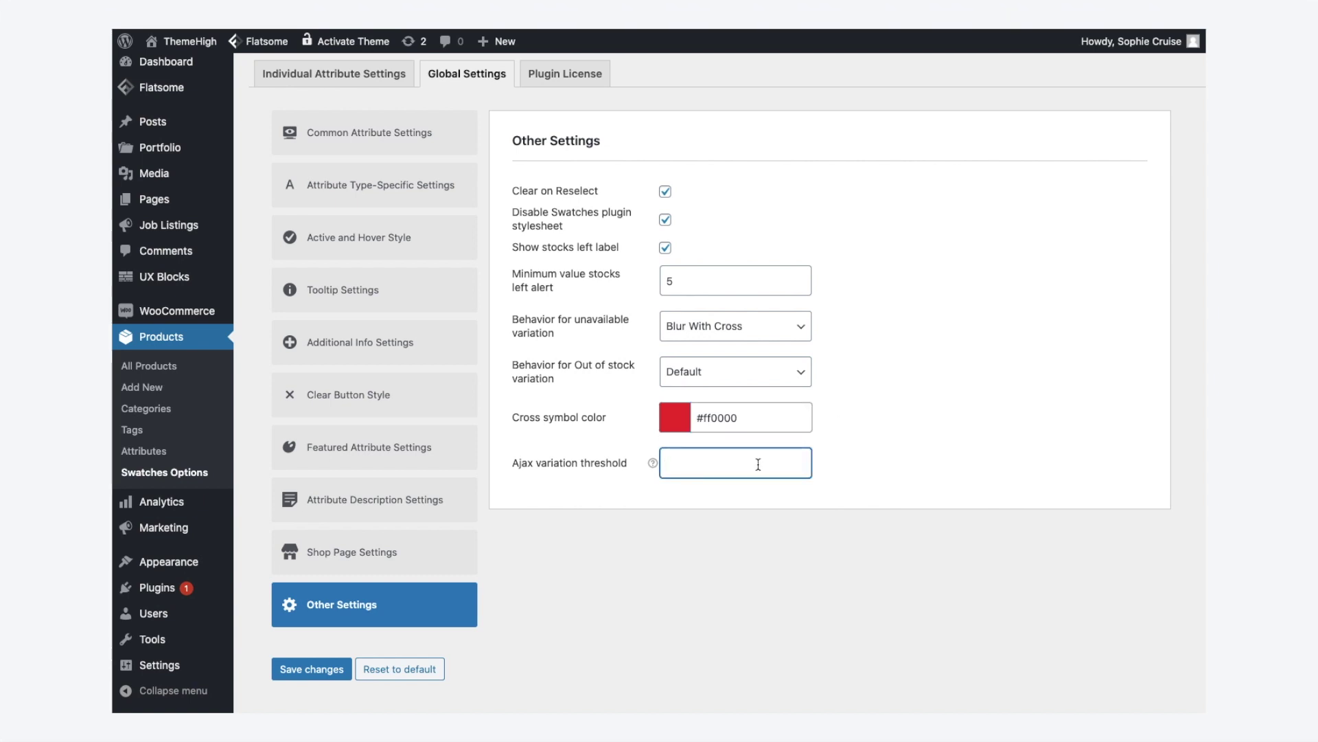
pyautogui.click(766, 563)
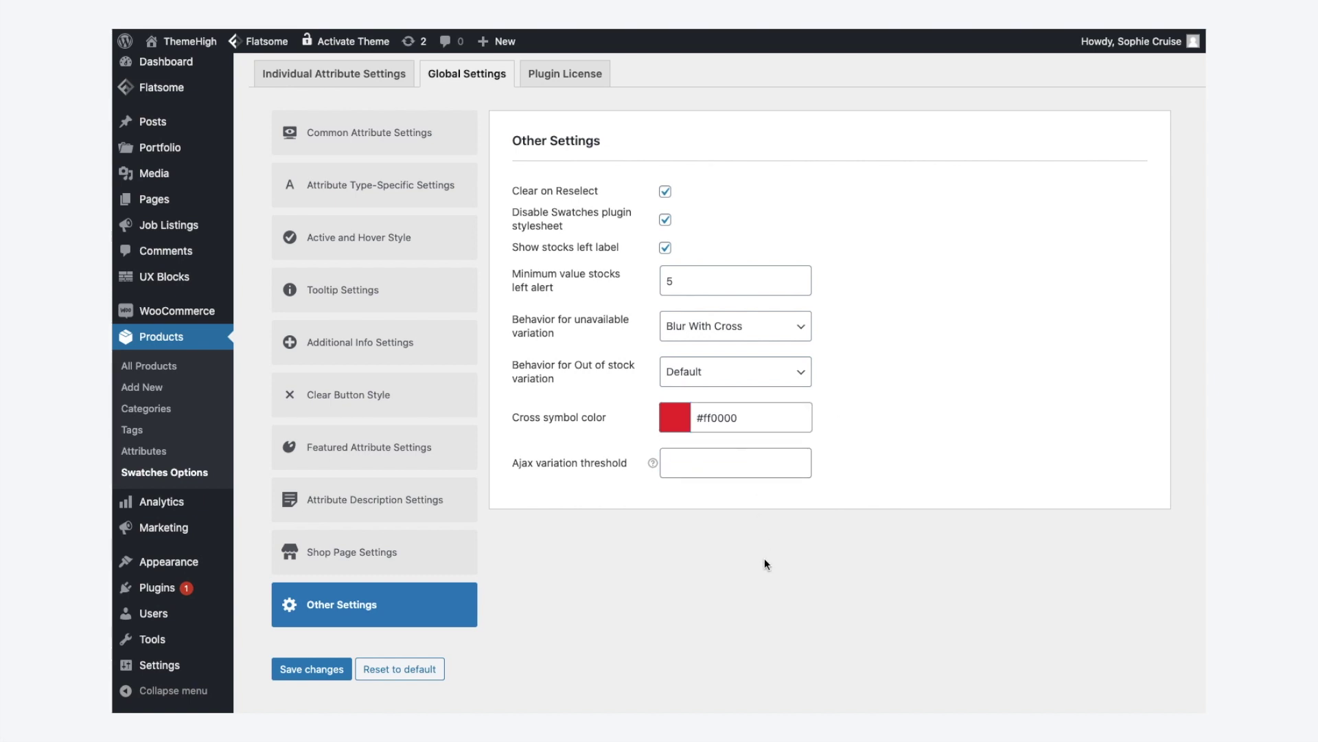